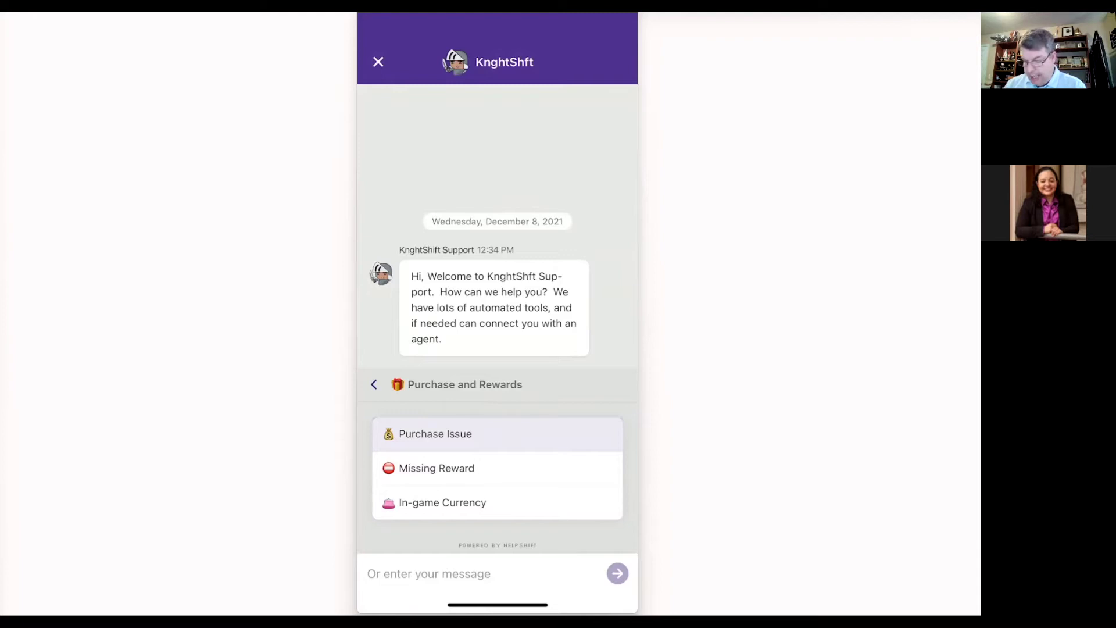
Step: Draft 'I don't have my prize' in the chat field, correcting the 'pro' typo
left_click(429, 574)
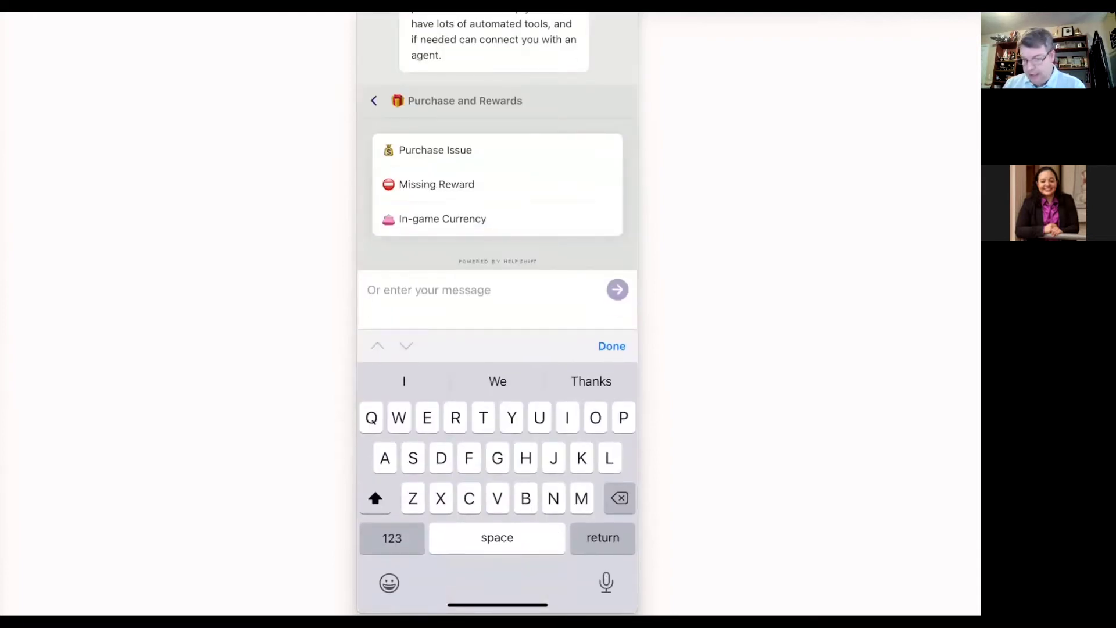
left_click(430, 574)
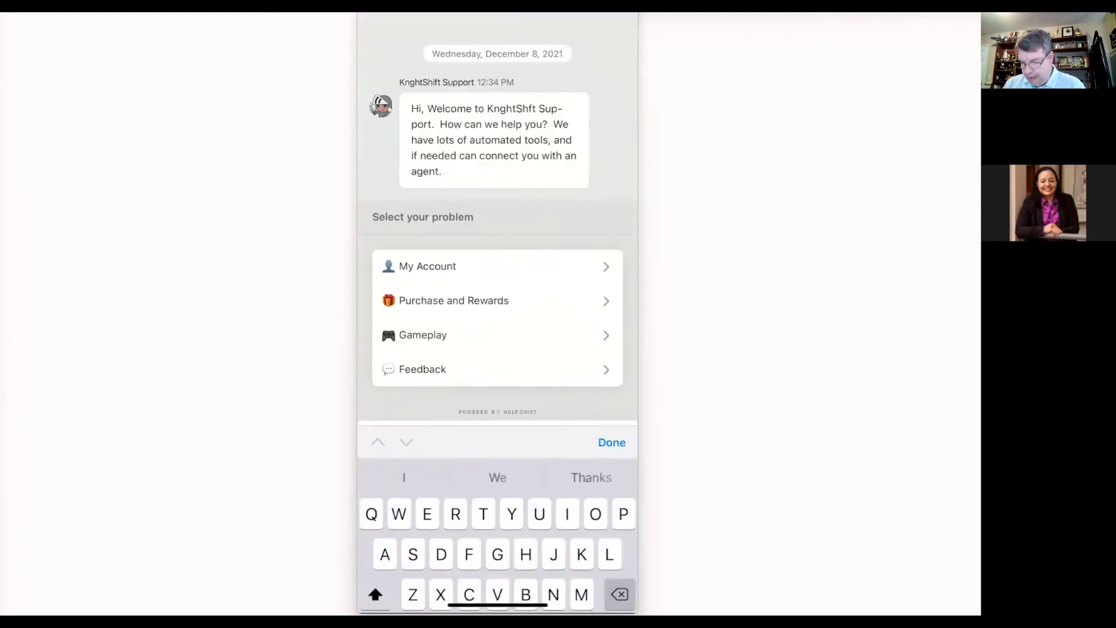
type("I")
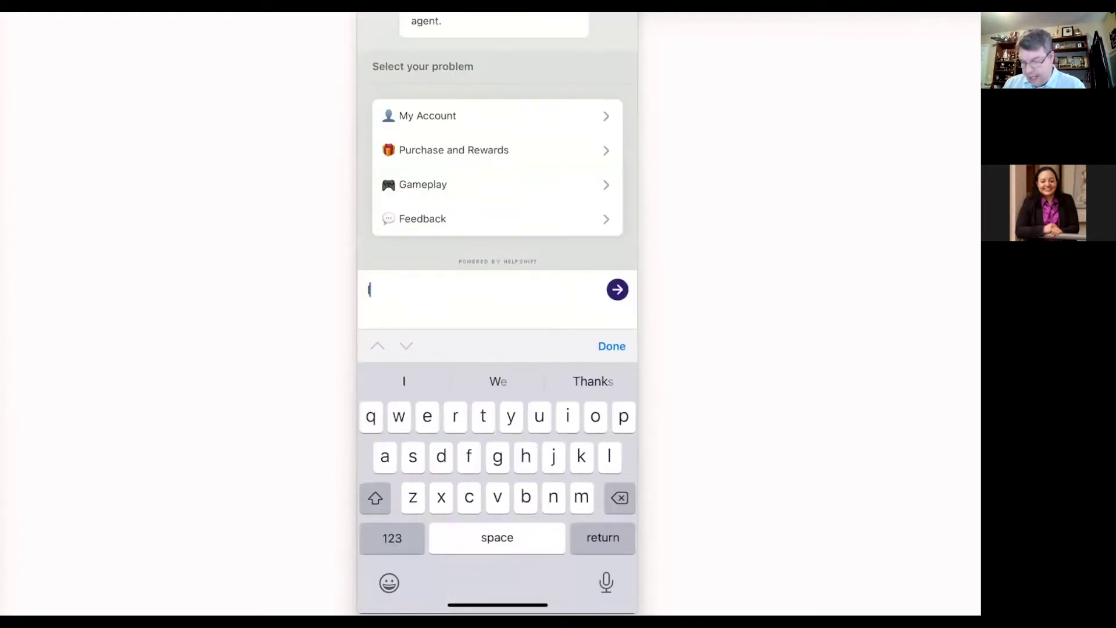
type(" don't ")
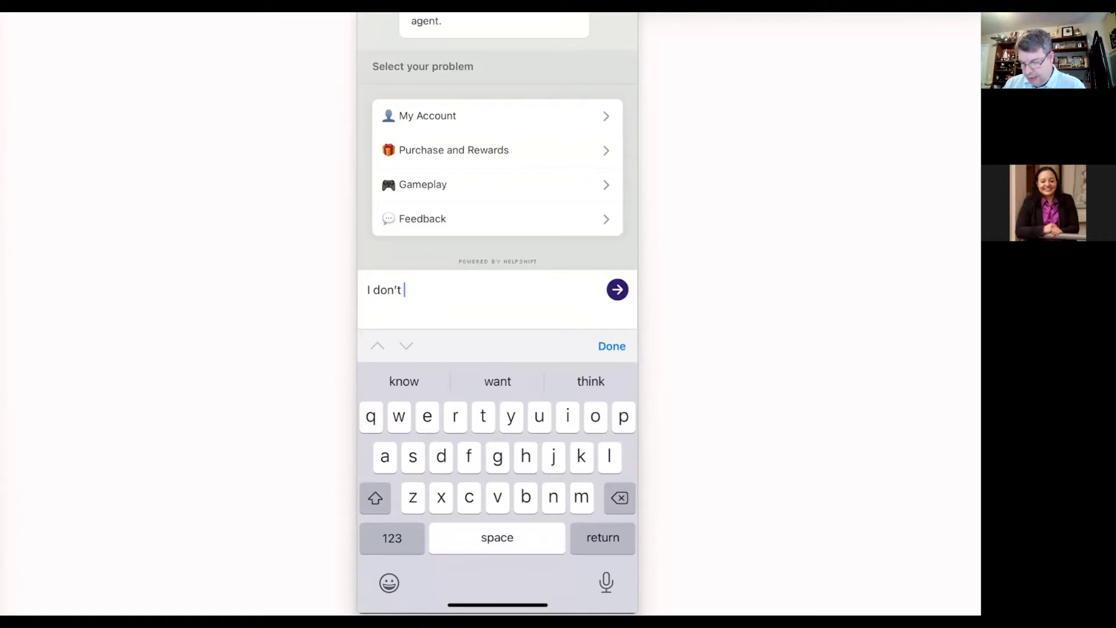
type("have ")
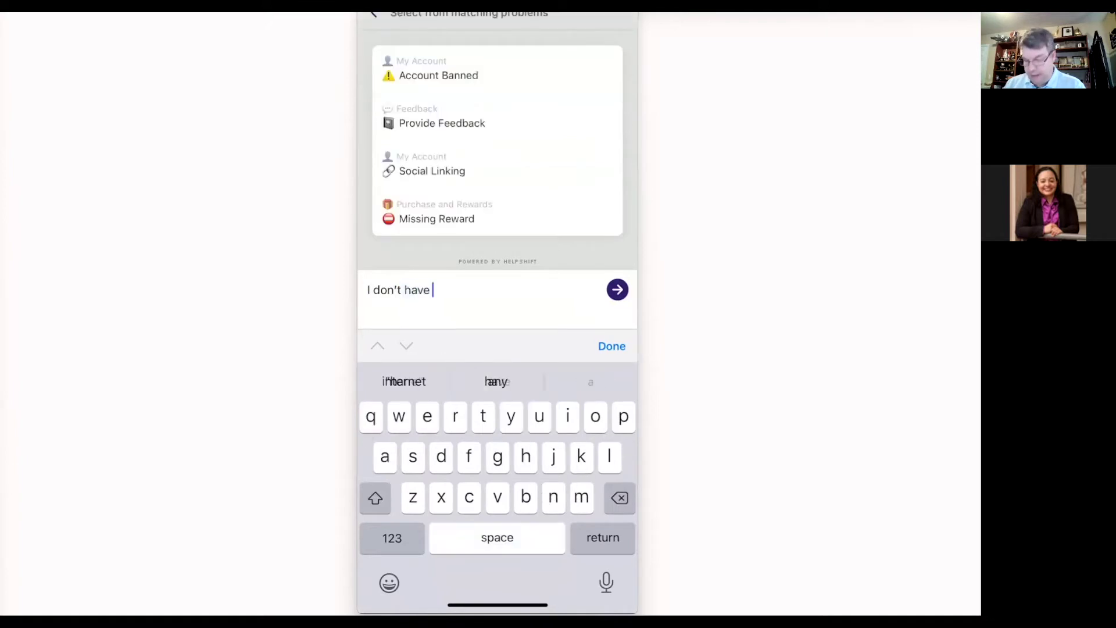
type("my pro")
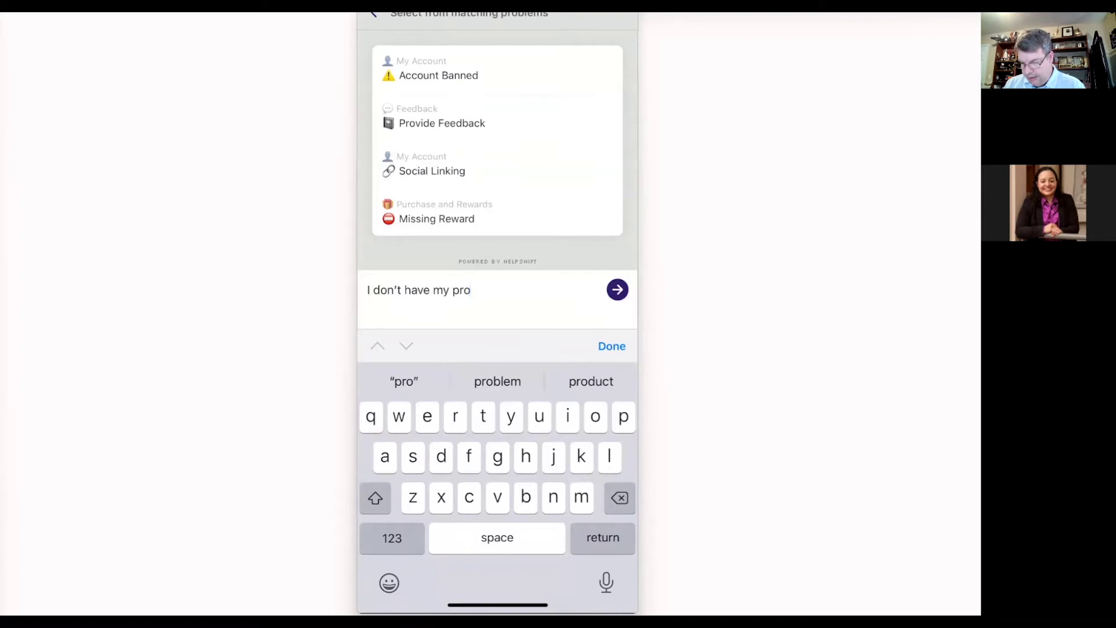
key("BackSpace")
type("i")
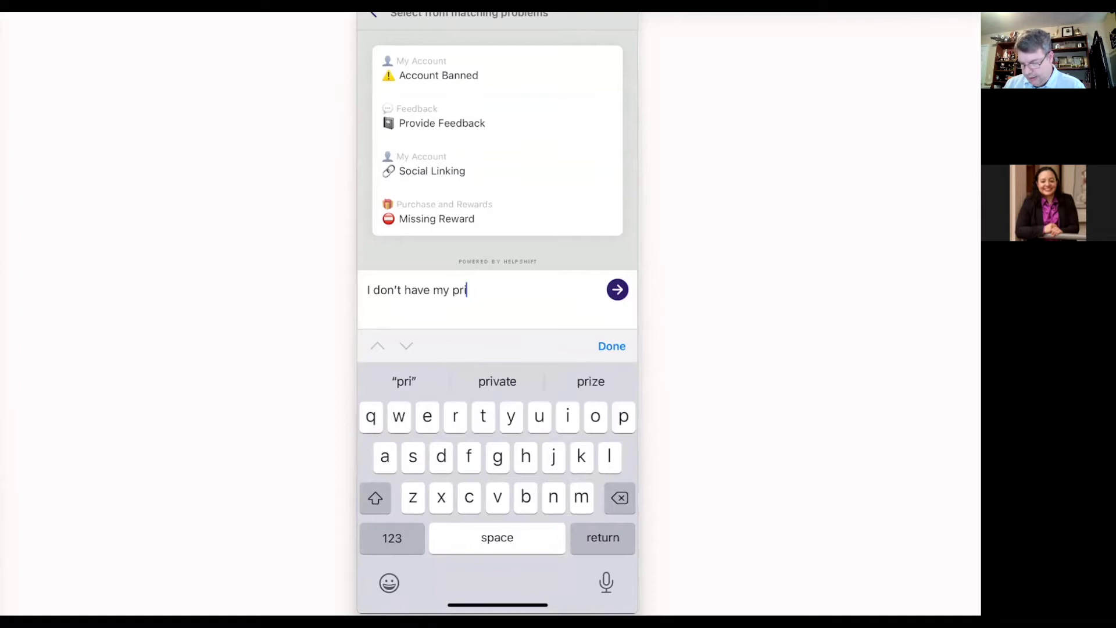
type("ze")
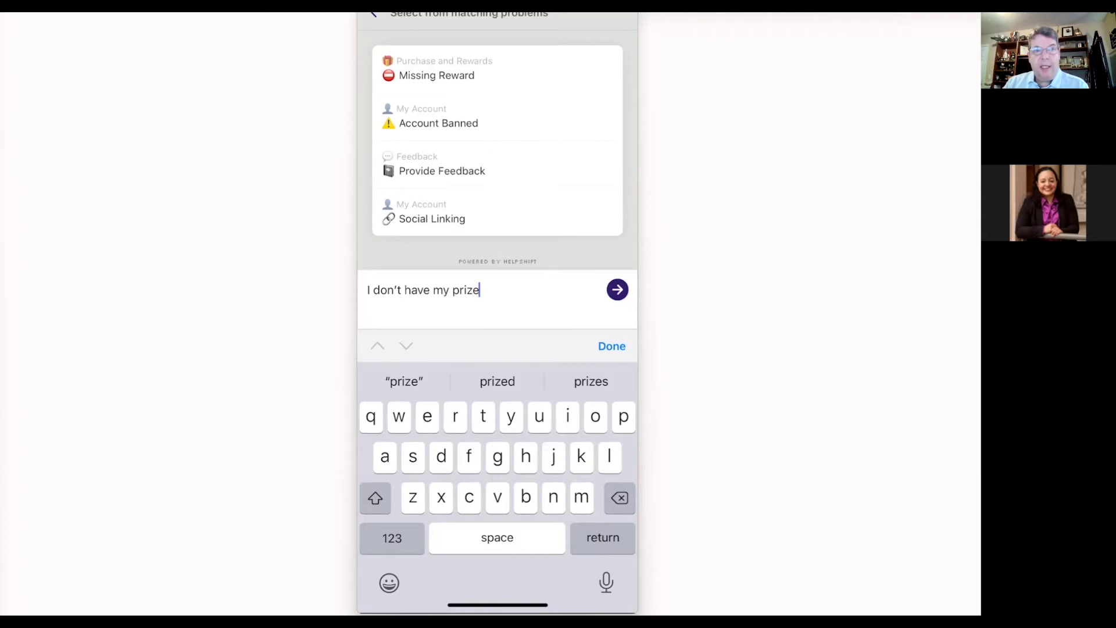
Step: Report Missing Reward, then view the 'Missing Rewards - Common Problems' article and return to chat
left_click(436, 75)
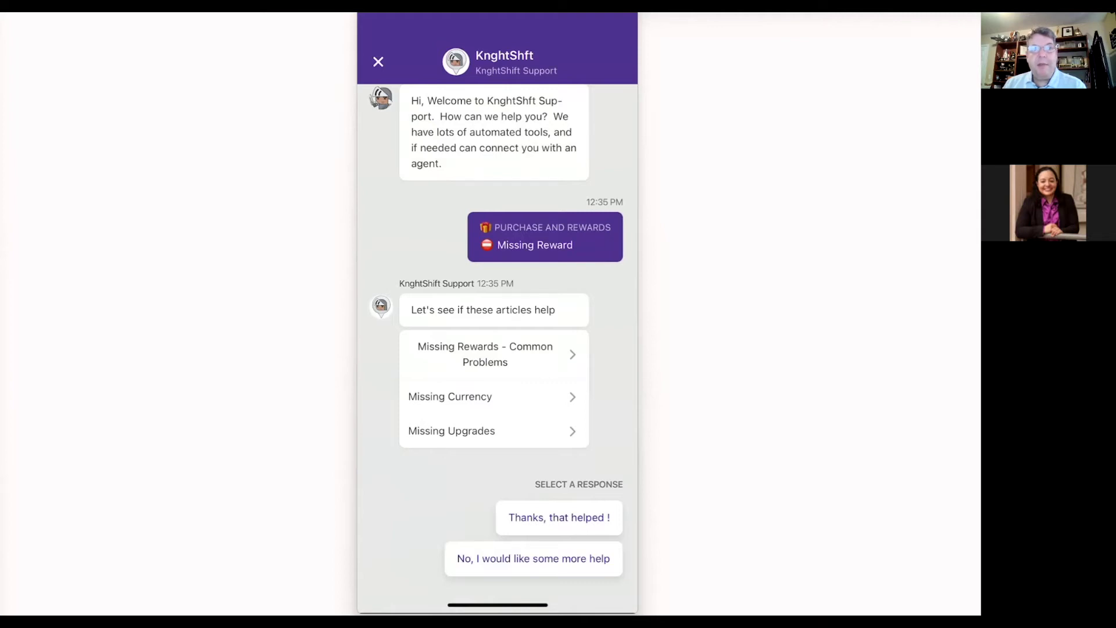
scroll(498, 349, "down", 2)
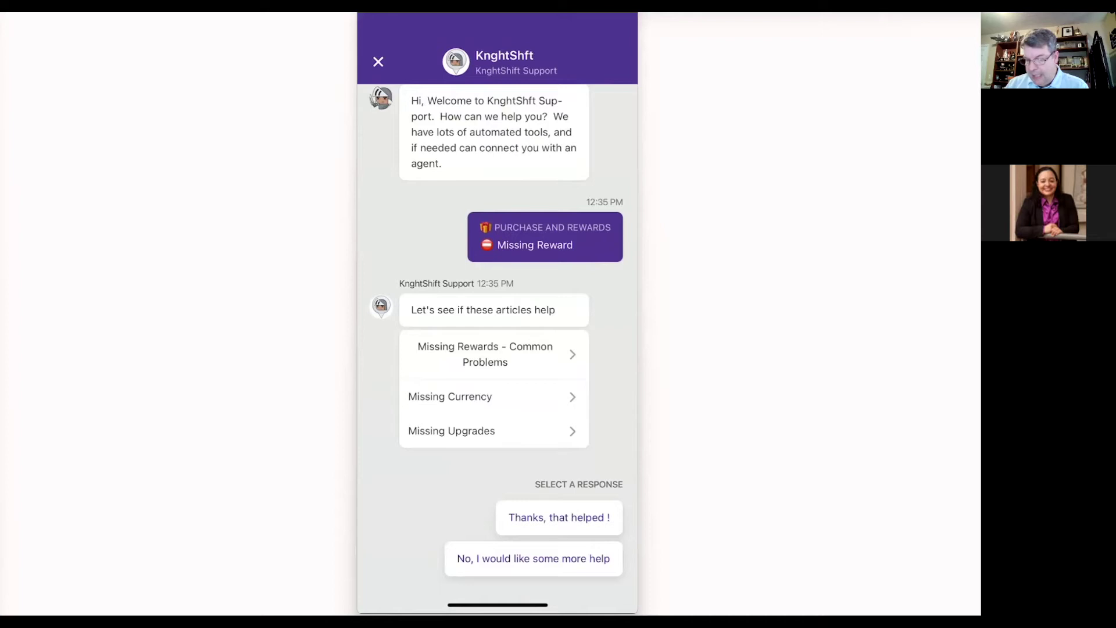
left_click(486, 354)
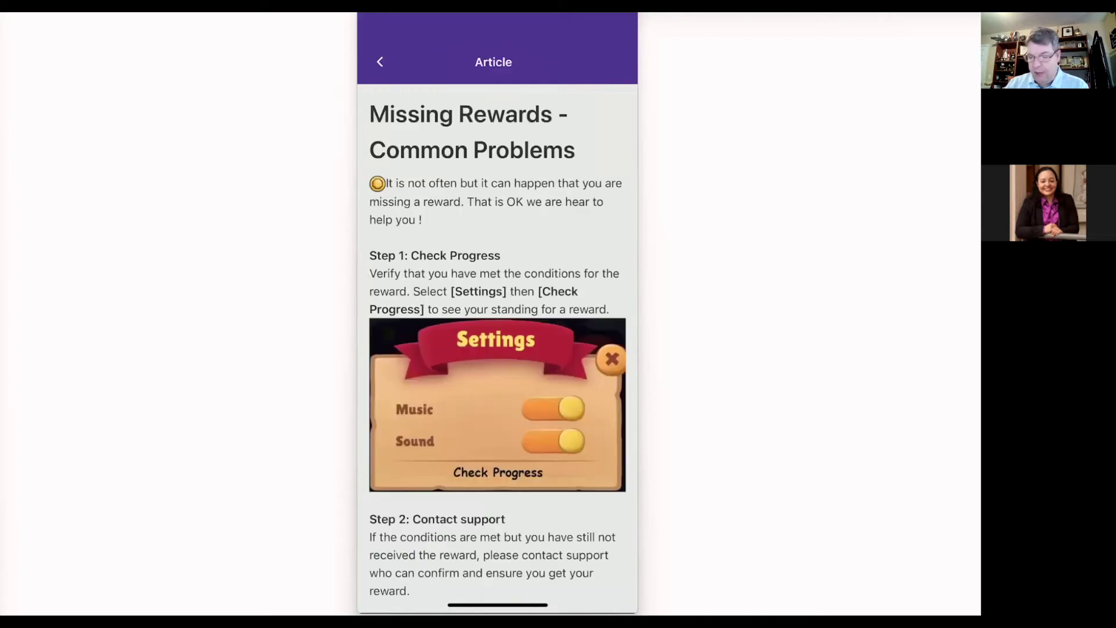
left_click(379, 62)
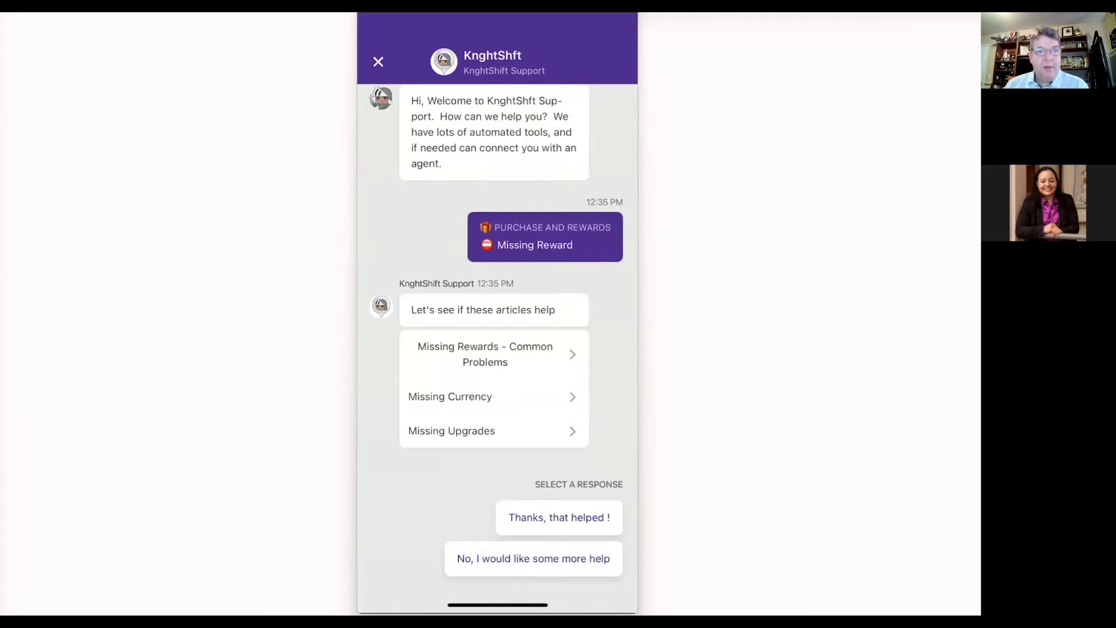
scroll(497, 349, "down", 2)
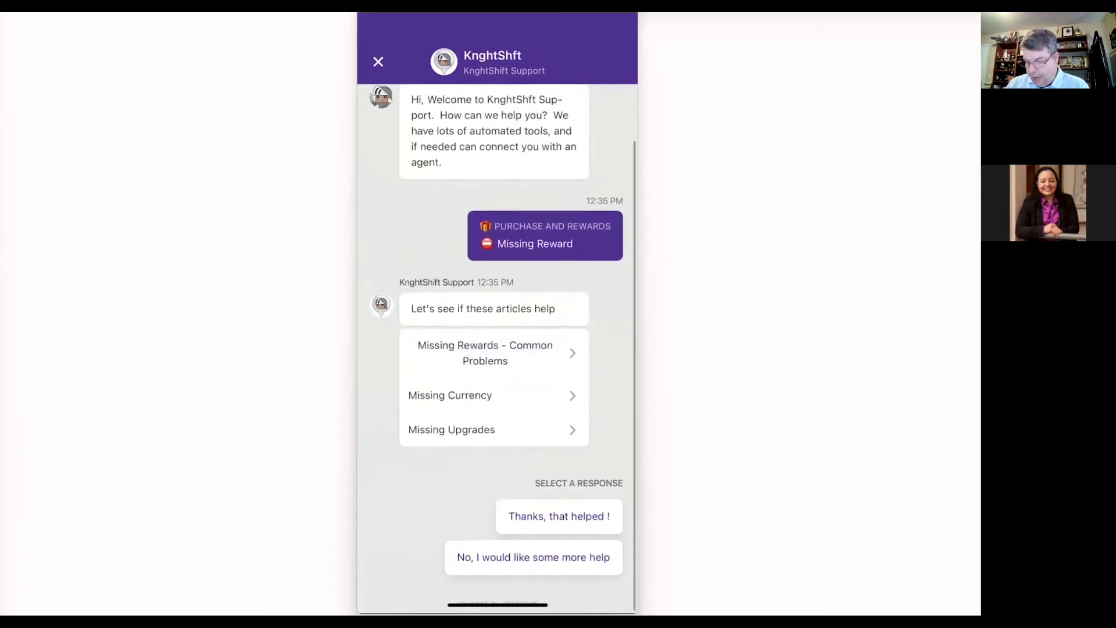
Step: Answer 'No, I would like some more help', then name the 5 Knight Prize as missing
left_click(533, 558)
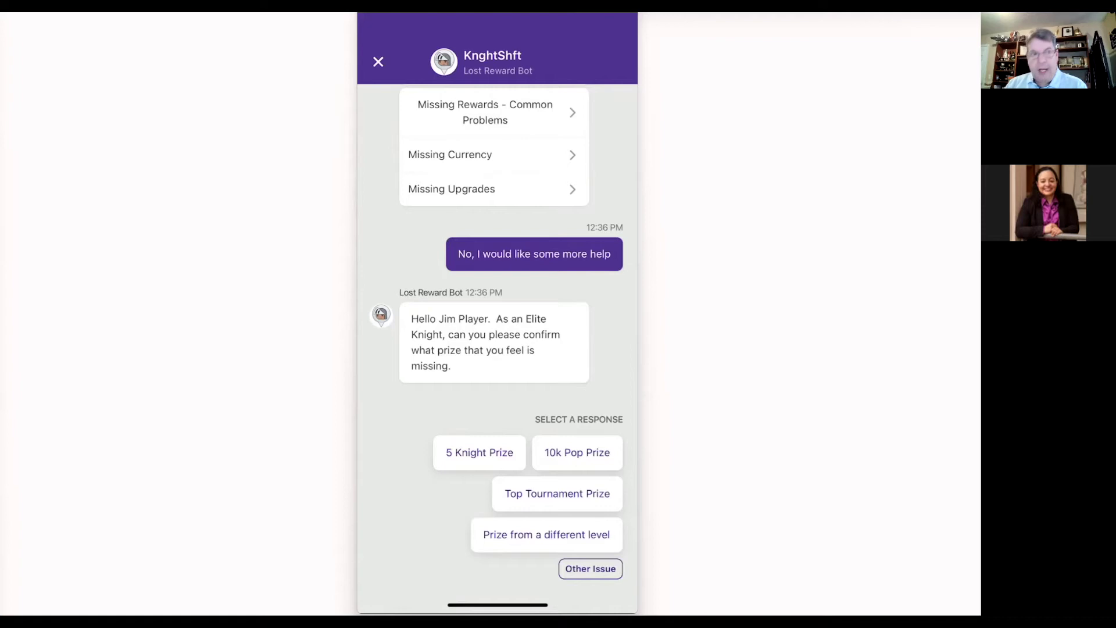
left_click(480, 453)
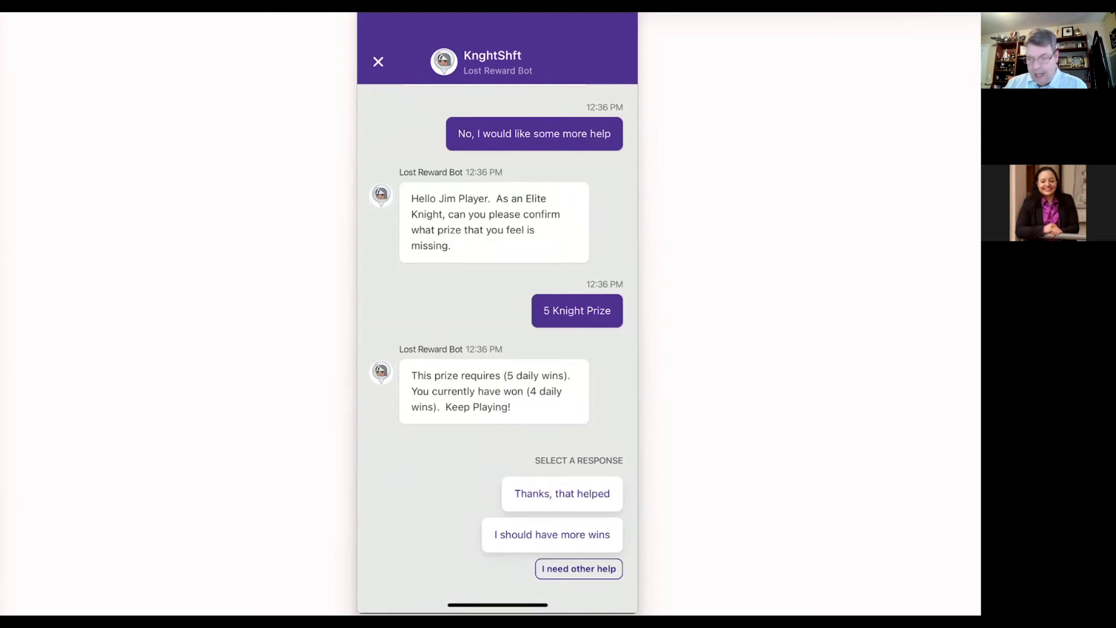
Step: Reply 'I should have more wins' so the bot escalates to a VIP agent
left_click(552, 535)
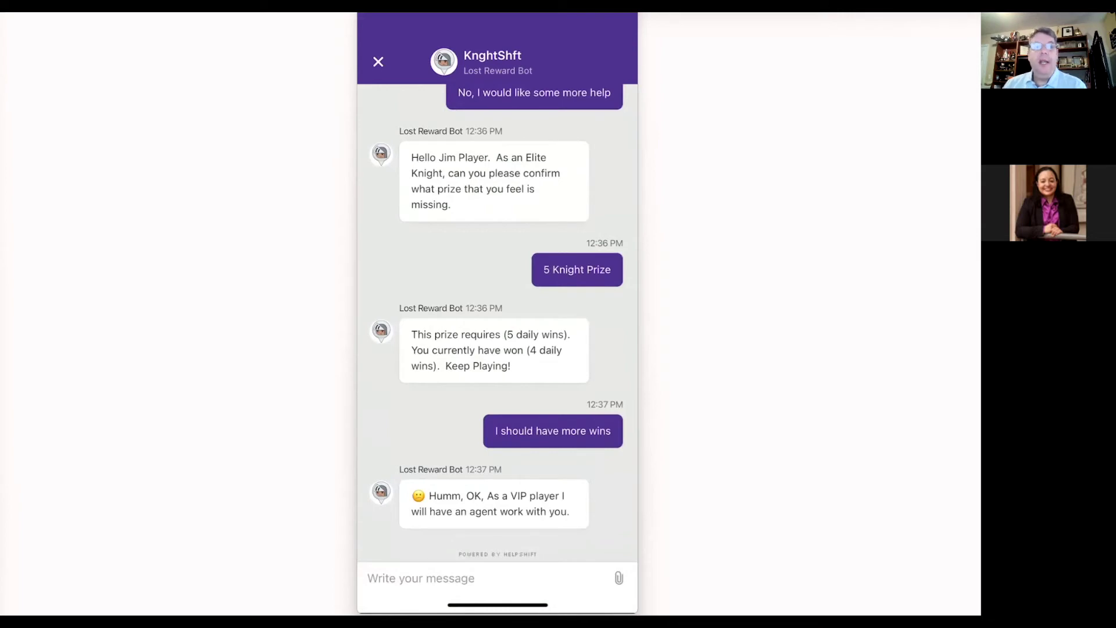
scroll(497, 322, "down", 2)
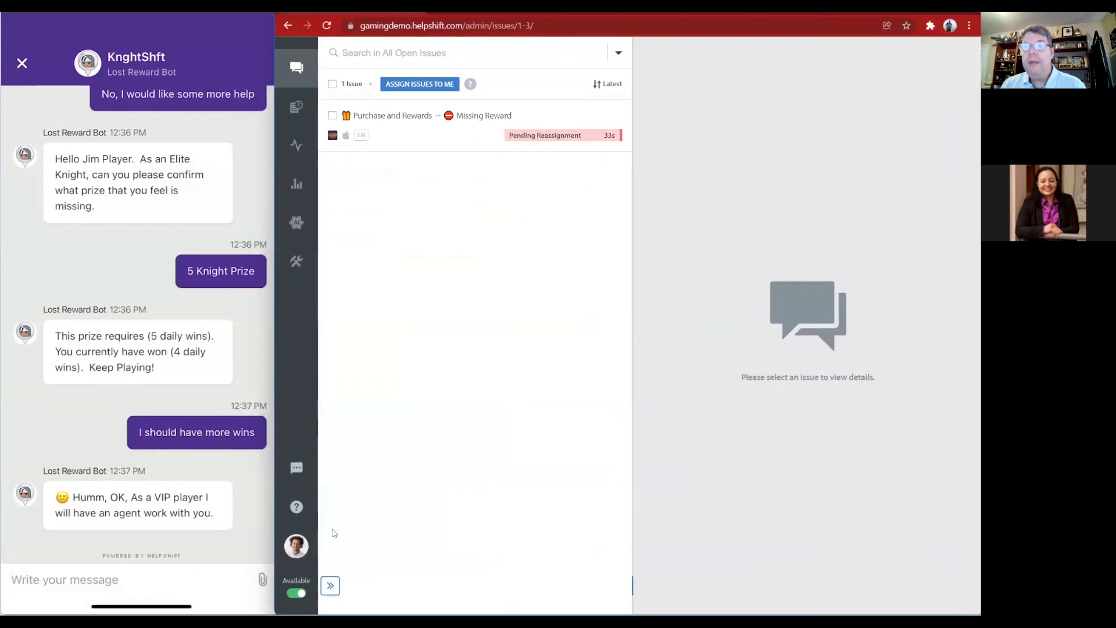
left_click(331, 586)
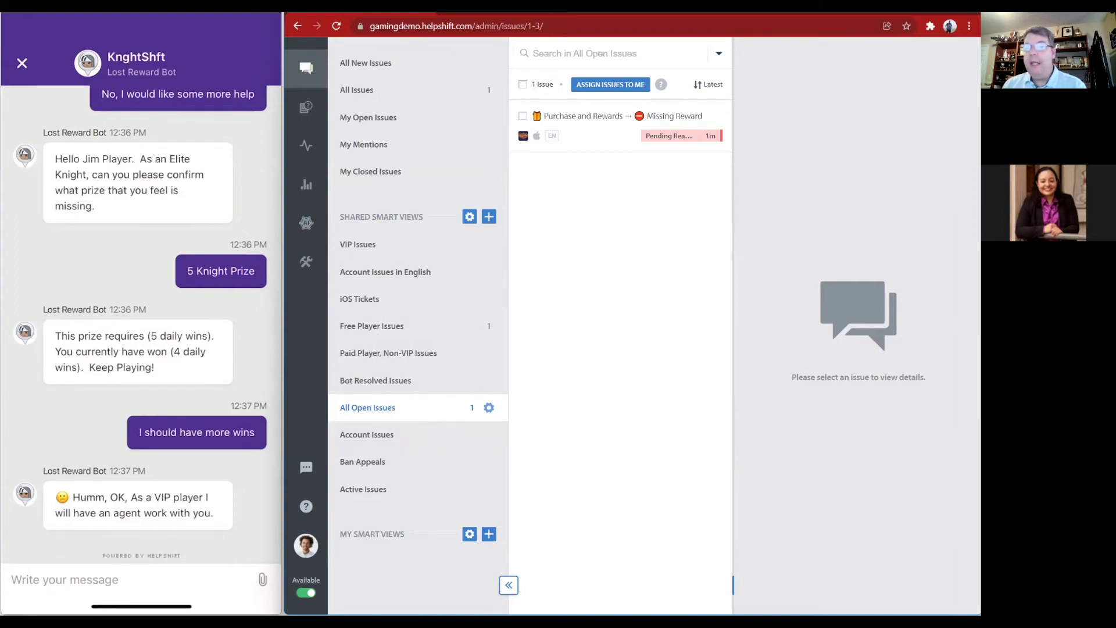
left_click(509, 586)
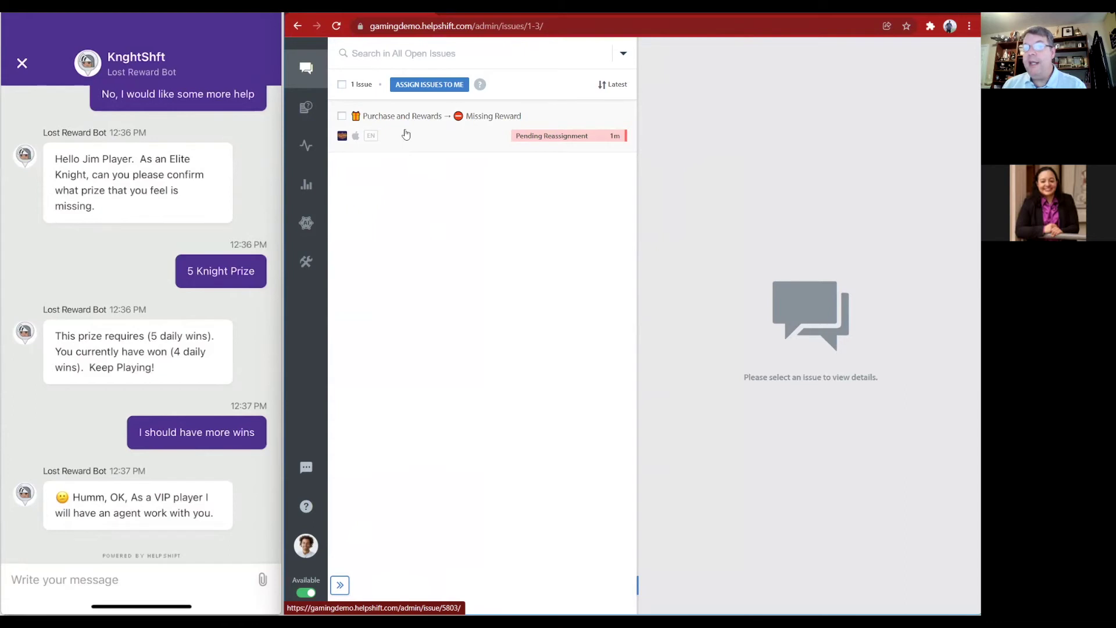
Step: Open Missing Reward issue #5803 and read through the player's conversation with the bots
left_click(406, 134)
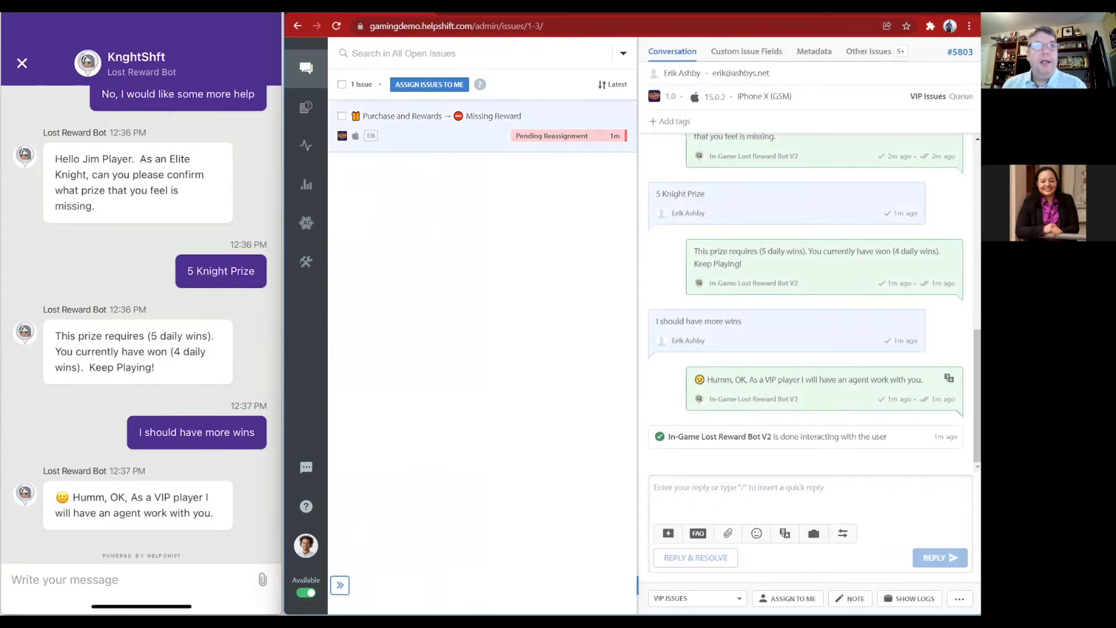
mouse_move(750, 413)
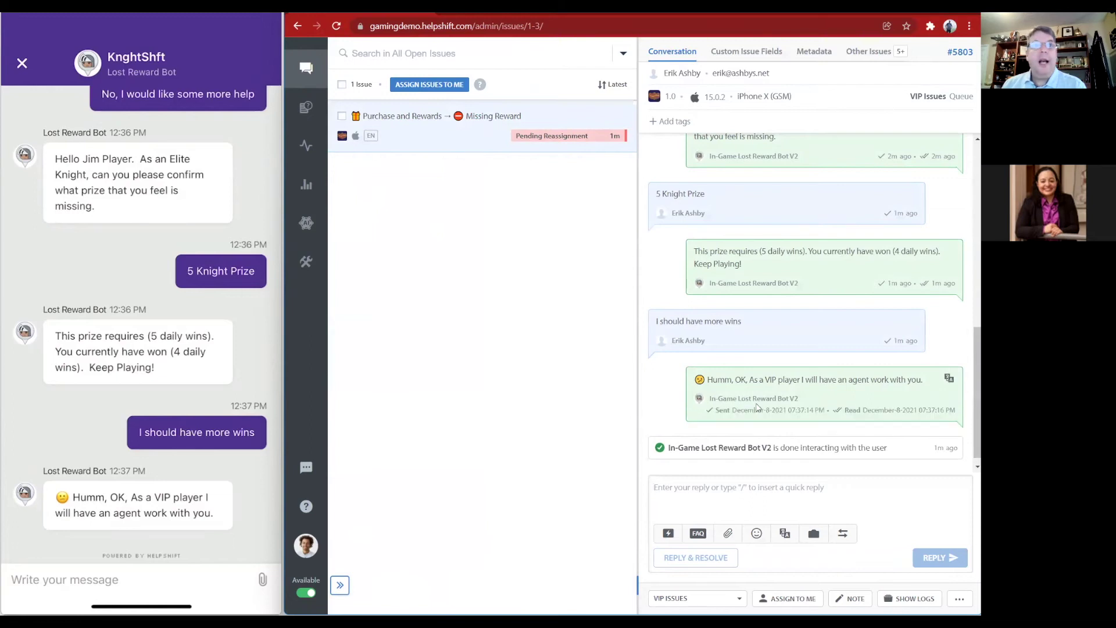
mouse_move(770, 346)
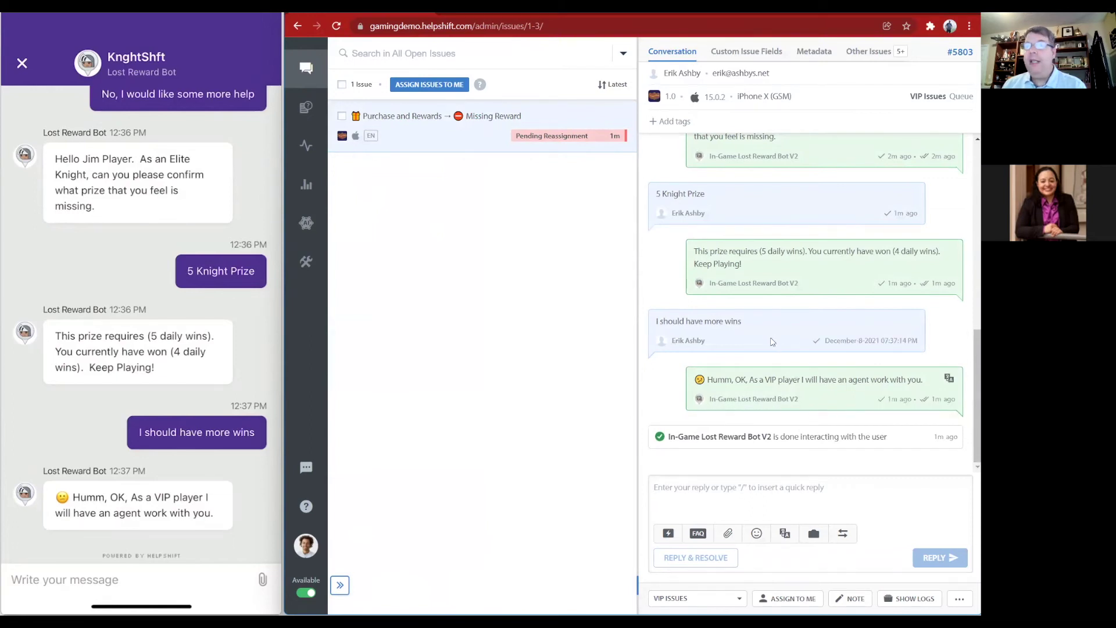
scroll(768, 351, "up", 6)
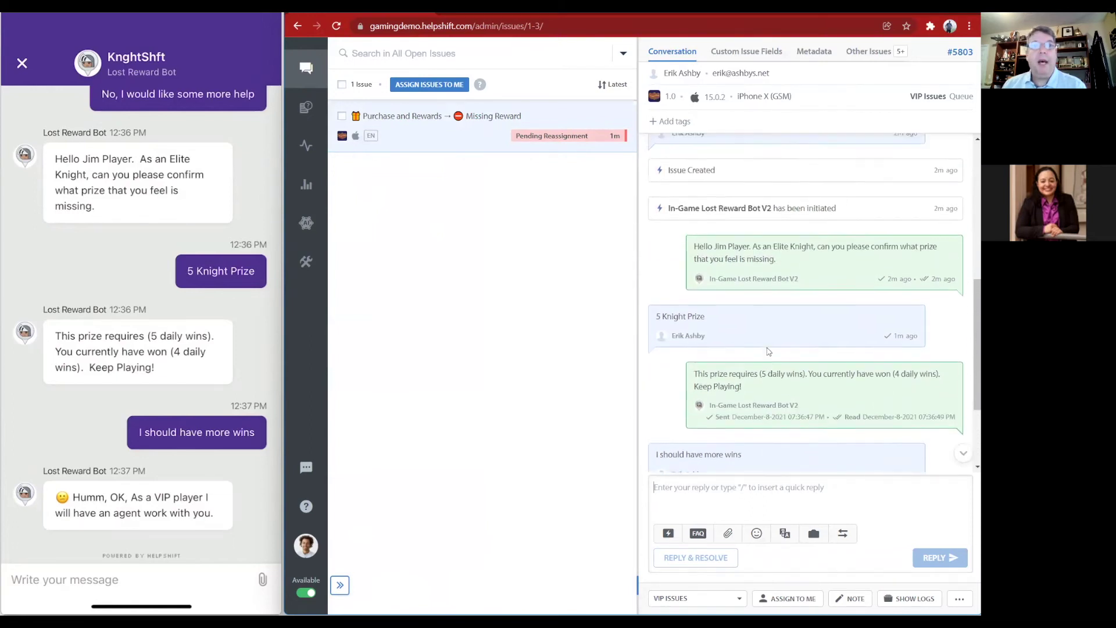
scroll(765, 353, "down", 2)
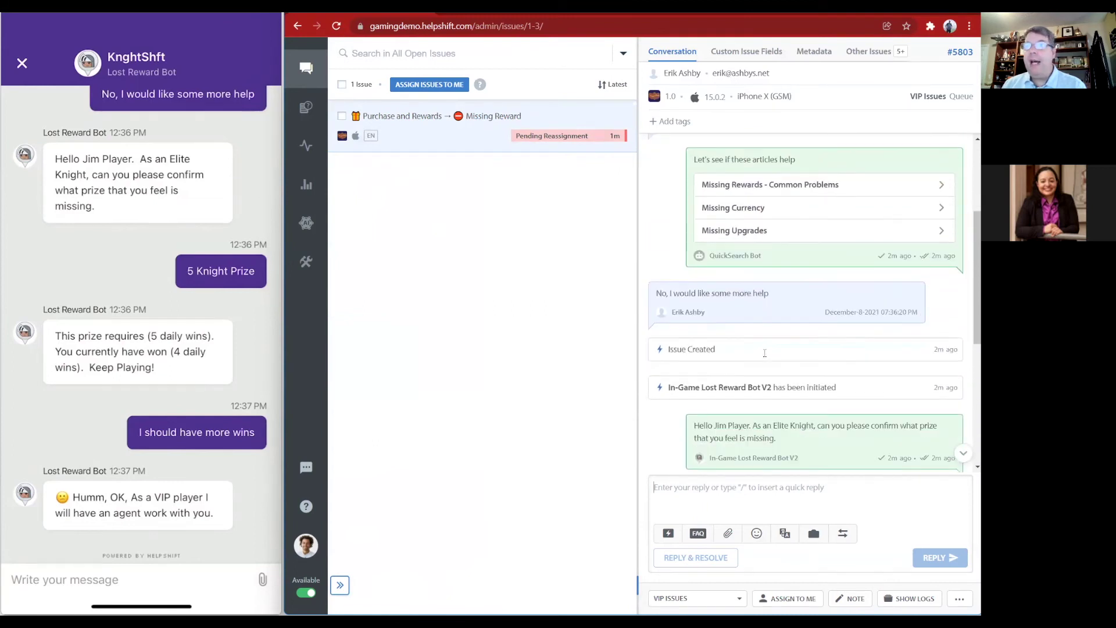
scroll(764, 355, "up", 3)
scroll(756, 357, "up", 2)
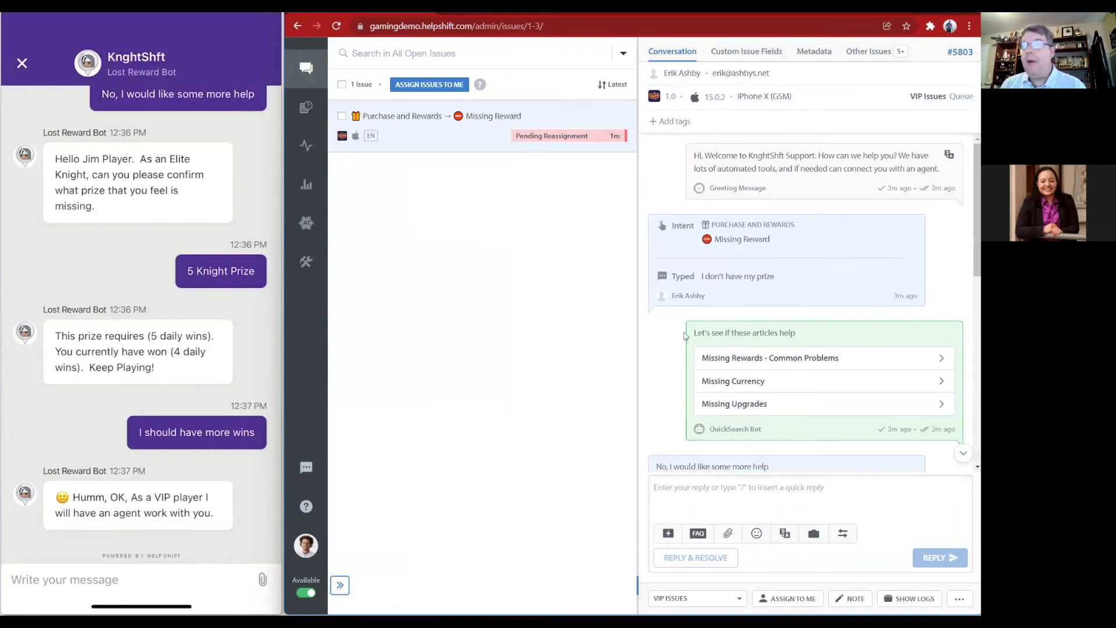
scroll(684, 353, "down", 5)
scroll(684, 352, "down", 5)
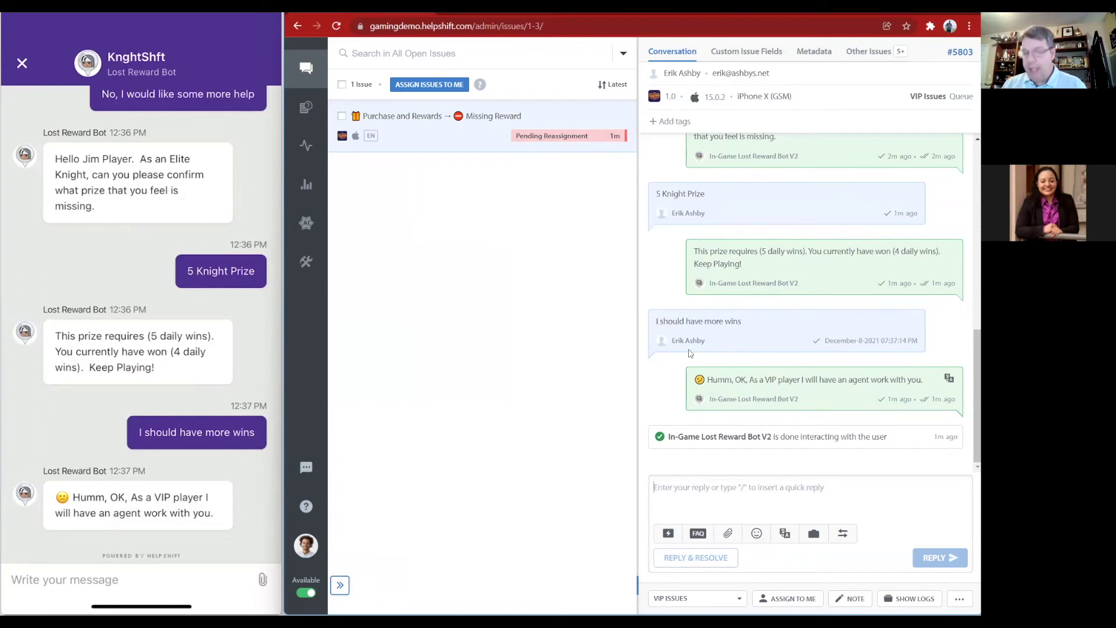
Step: Send a reply introducing the agent by name and promising to look into the missing reward
type("Hi m")
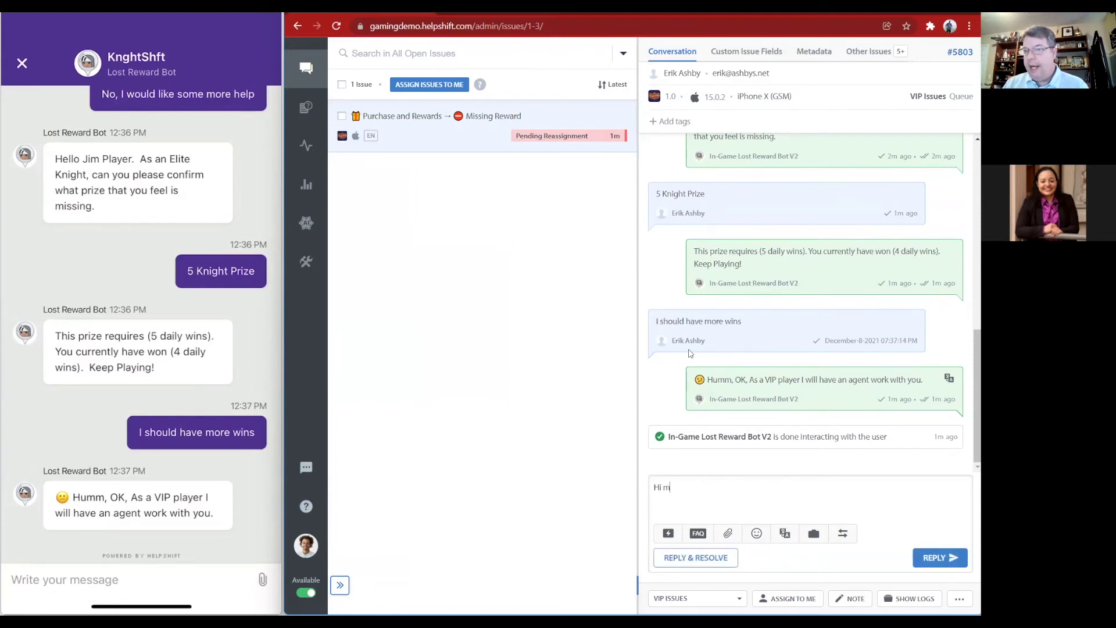
type("y name is ")
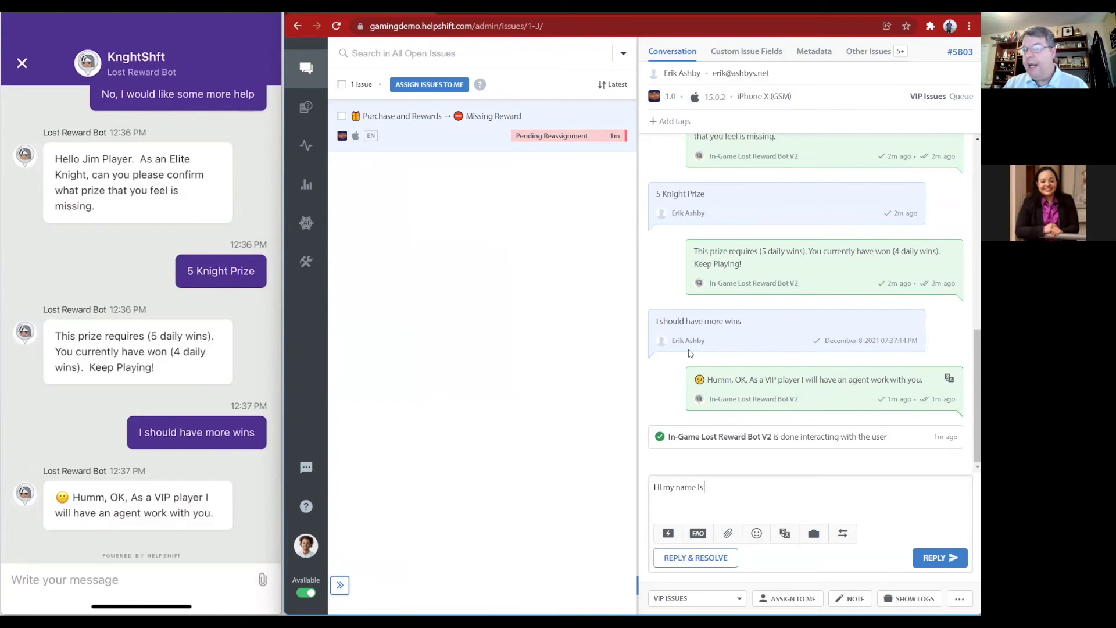
type("Erik, I will look into y")
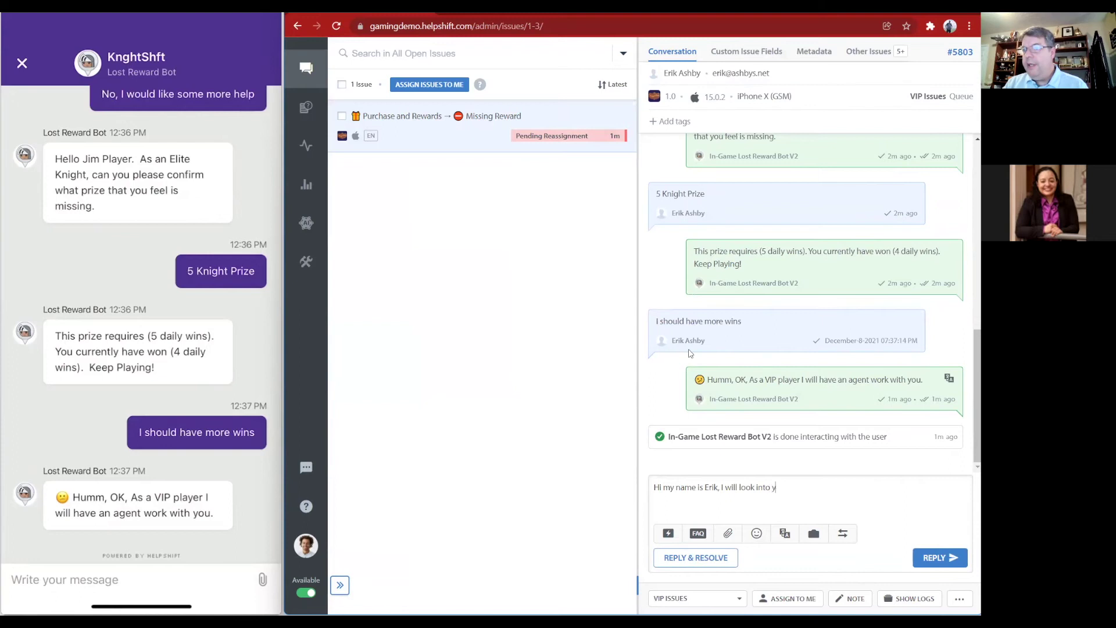
type("our missing reward.")
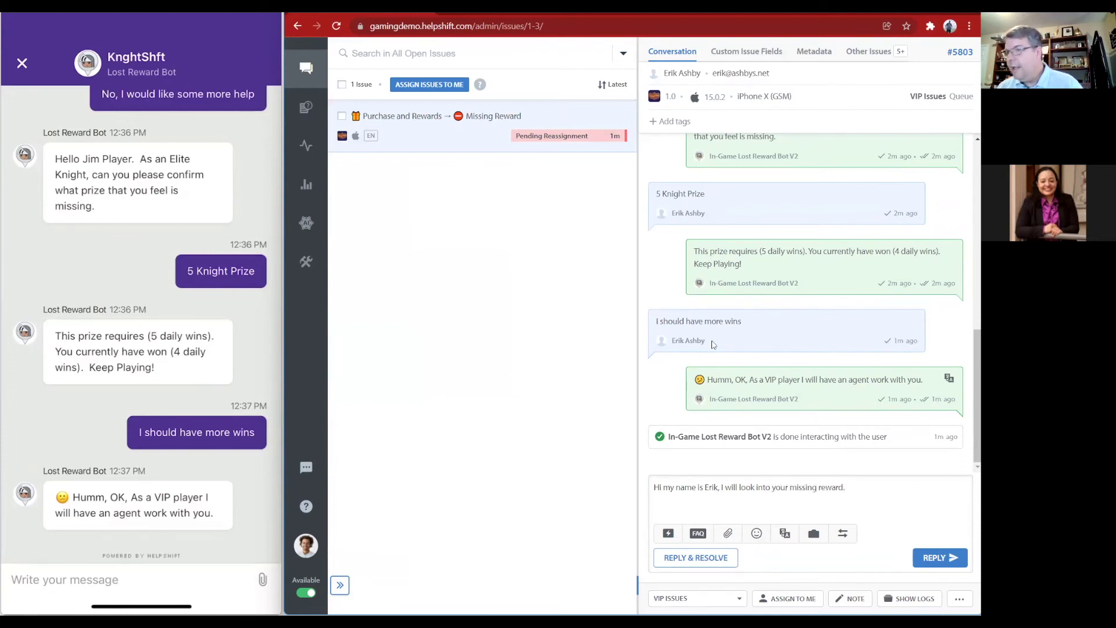
left_click(945, 557)
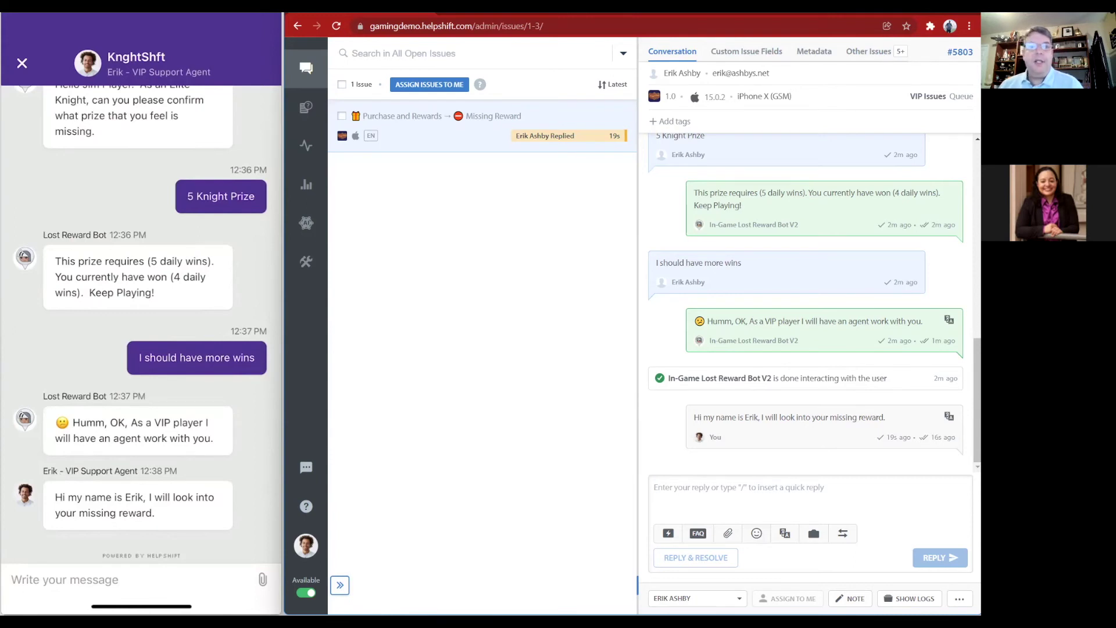
Step: Check the player's custom fields (Level 5, vip segment, 320.25 lifetime spend), then return to the conversation
left_click(743, 57)
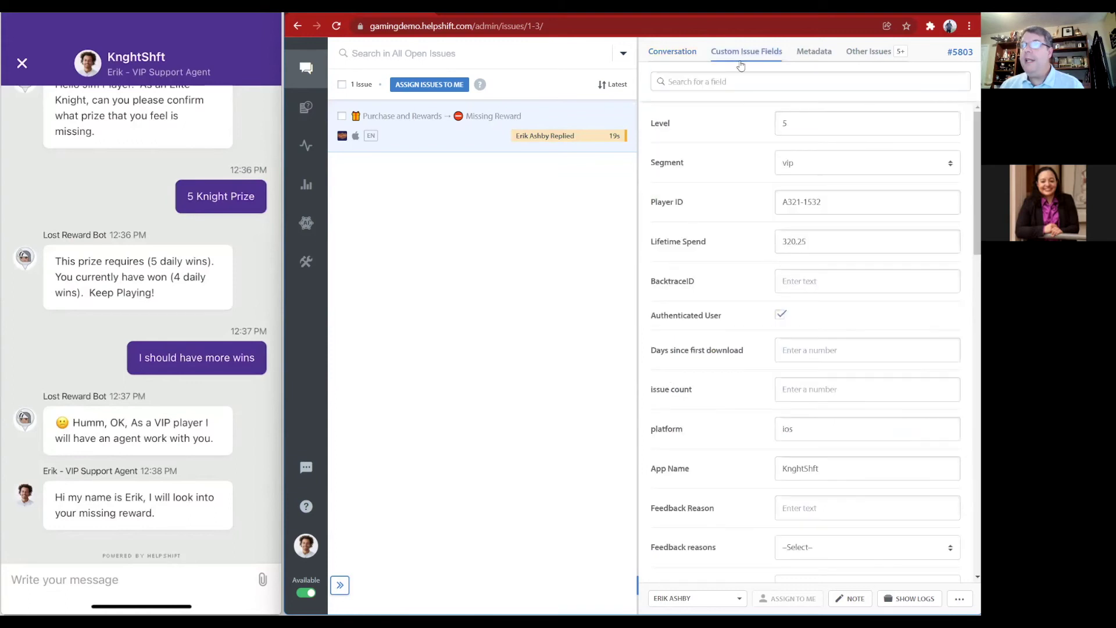
left_click(675, 54)
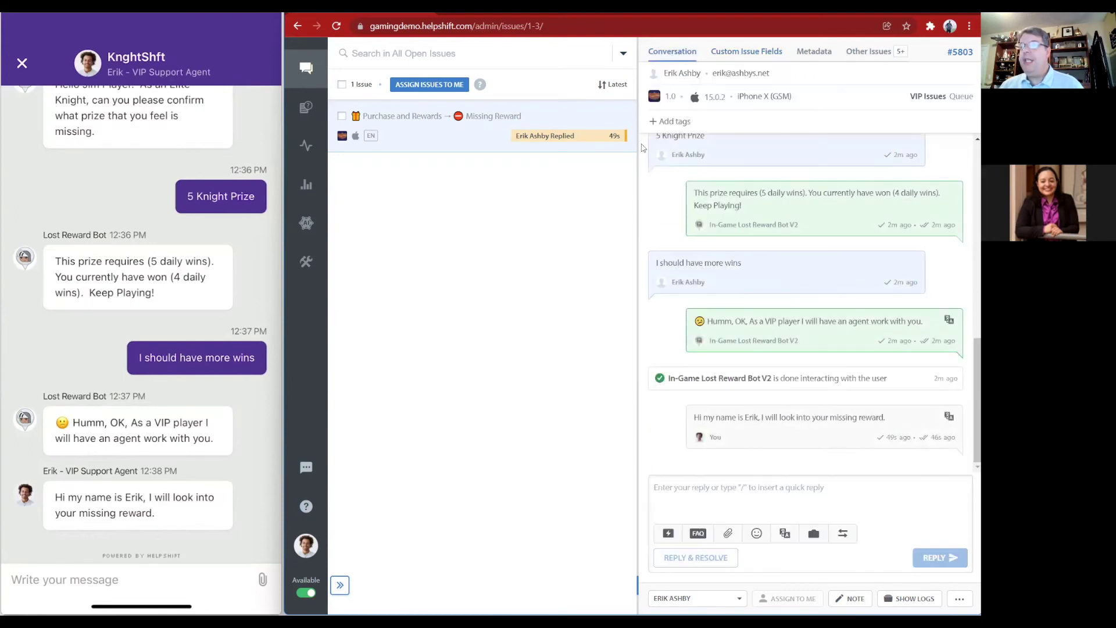
Step: Reply that the player missed their 5th day by 10 mins but gets the prize anyway
left_click(704, 496)
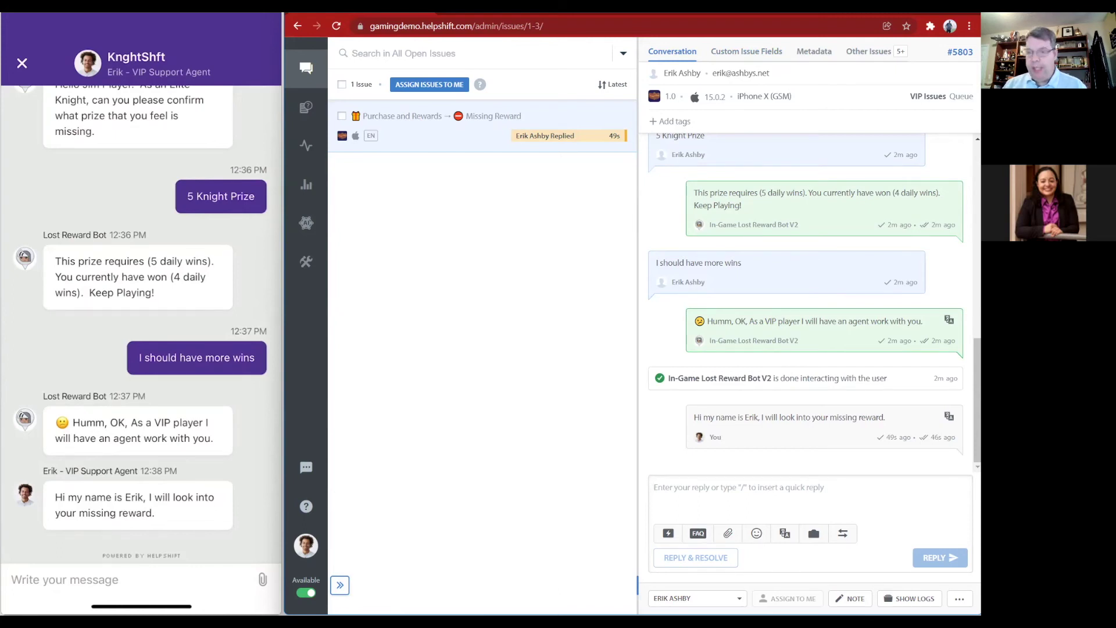
type("Hi, I f")
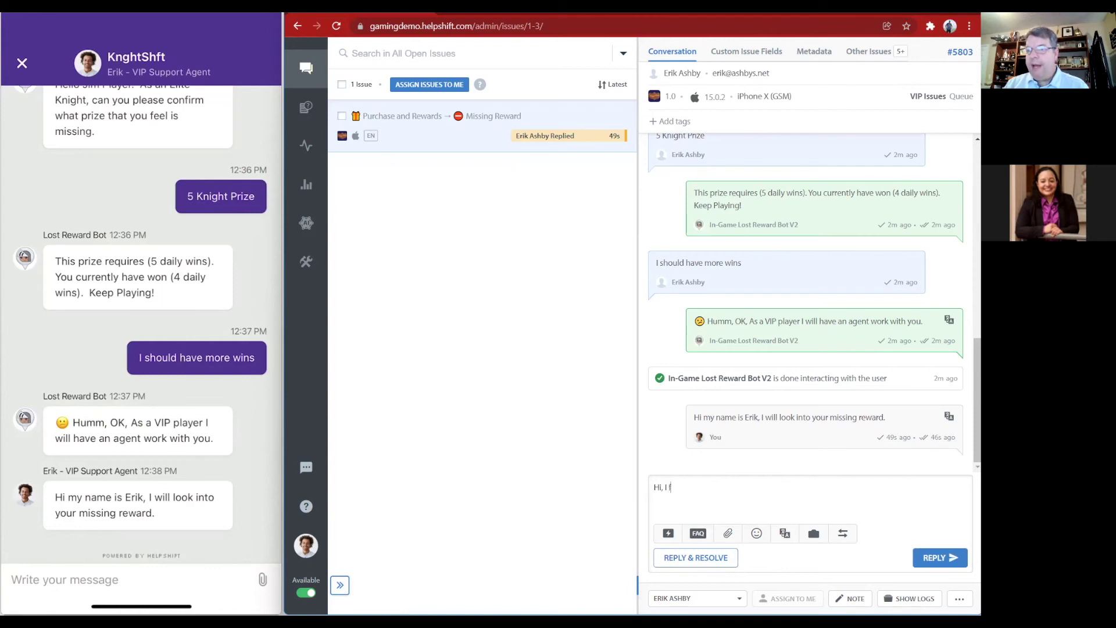
type("ound the pro")
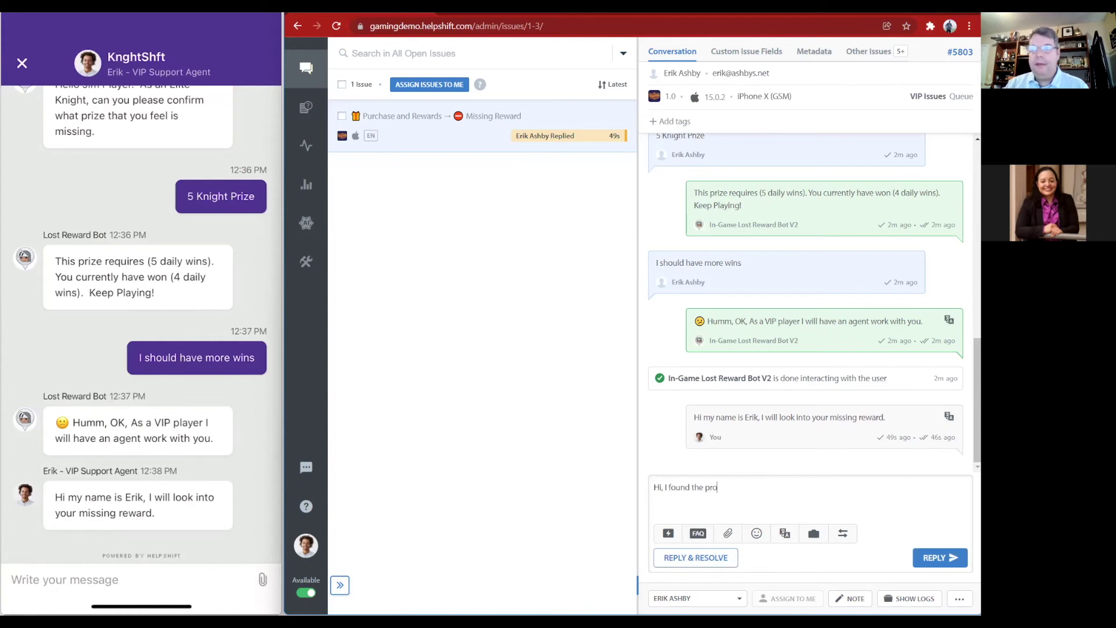
type("blem. ")
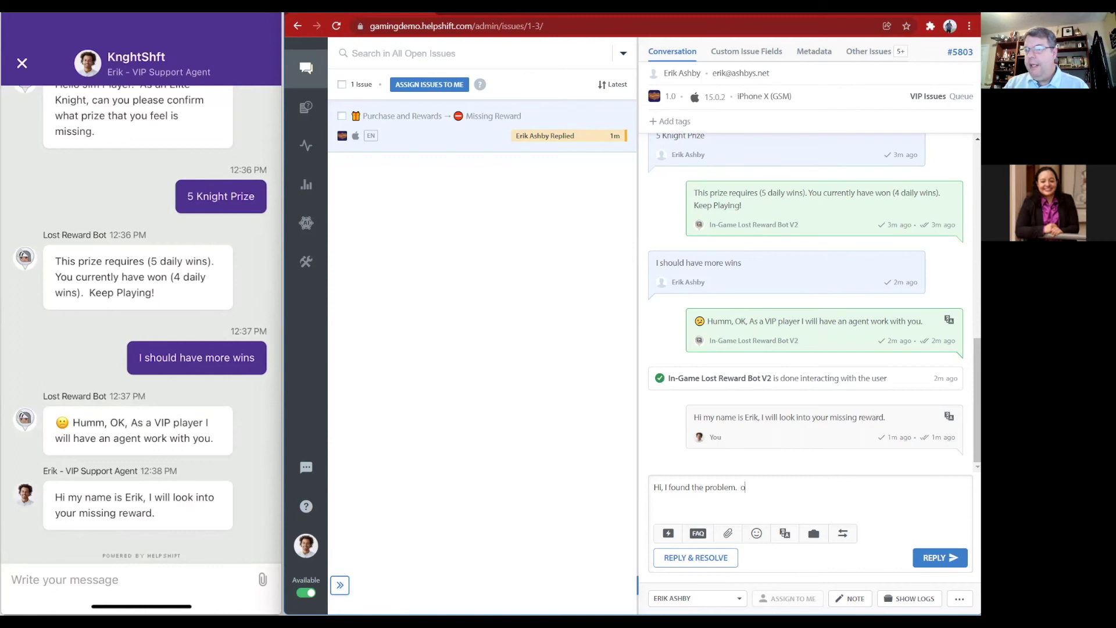
type(" You hav")
key("BackSpace")
type("d just missed your")
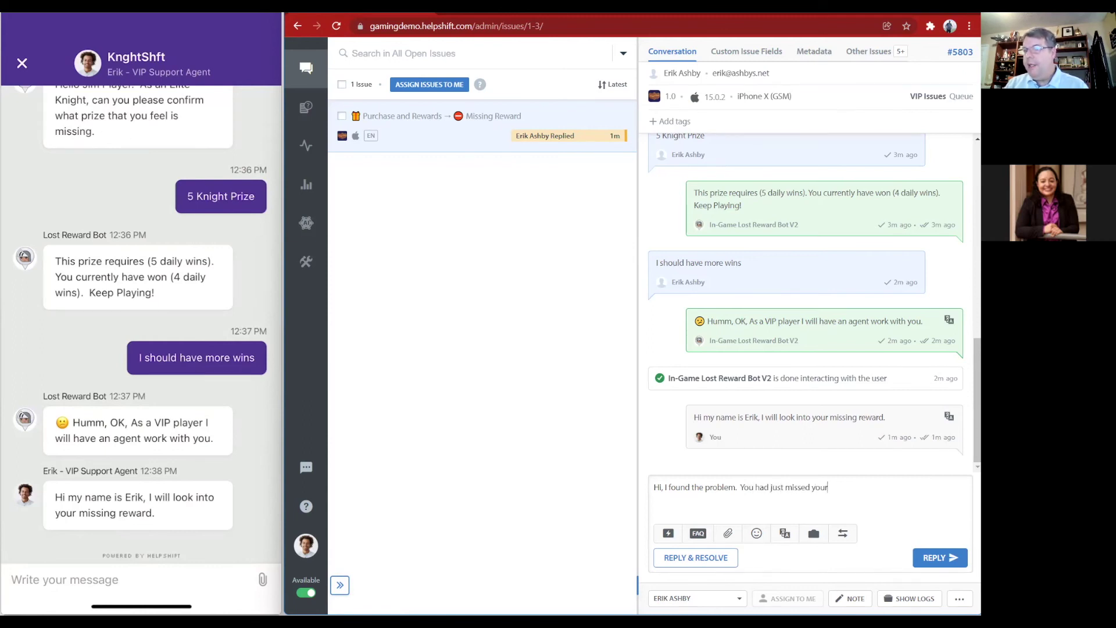
type(" 5th day by 10 mins")
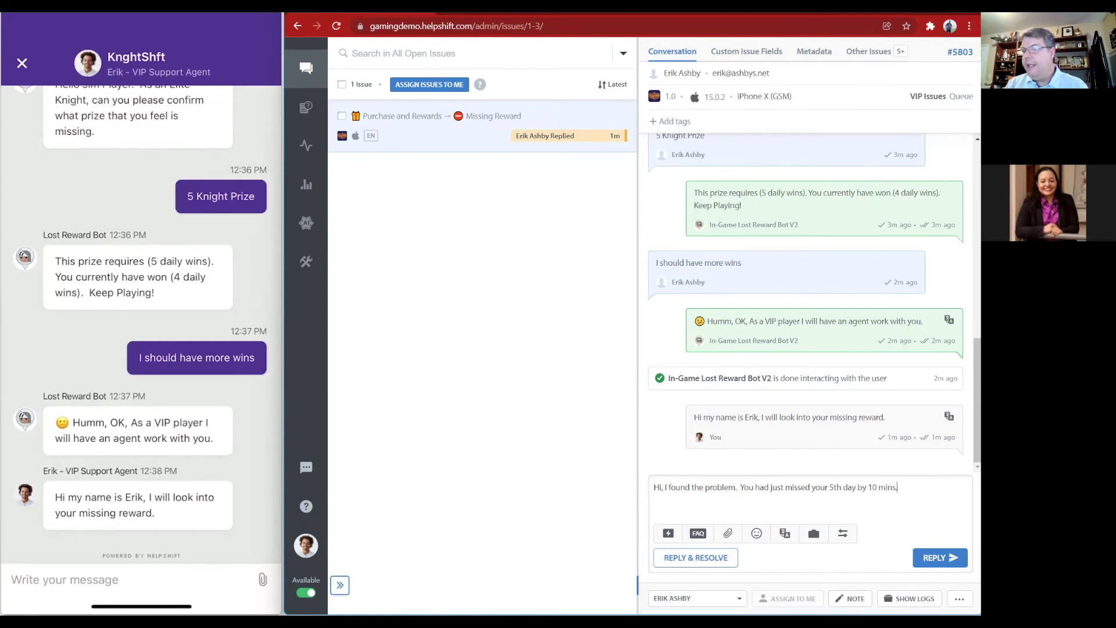
type(".  I am going to reward you the")
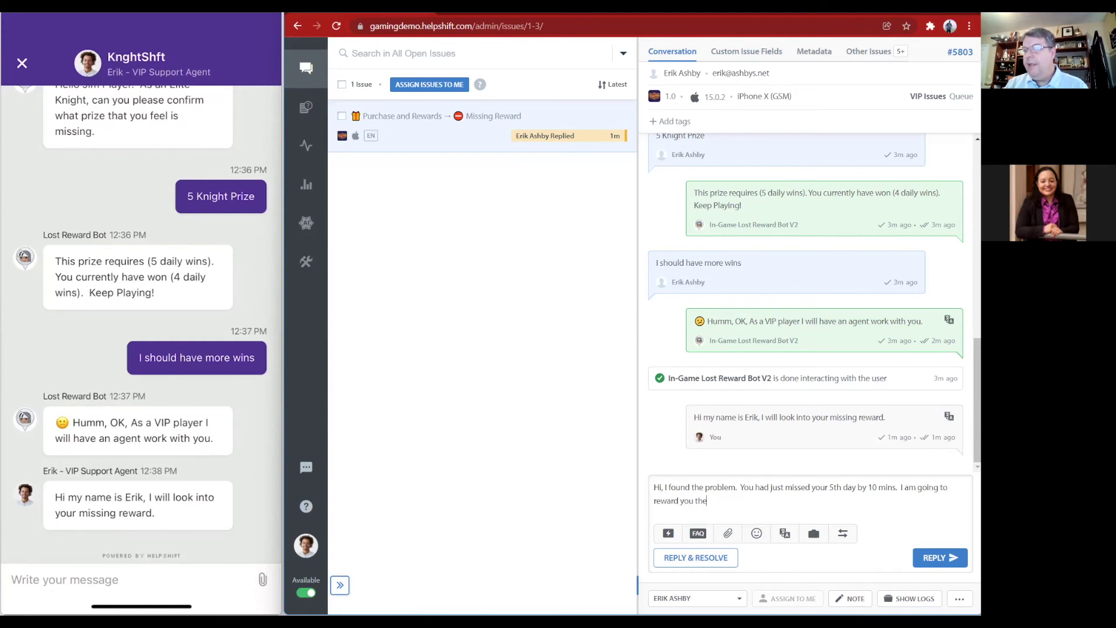
type(" prize anyway.")
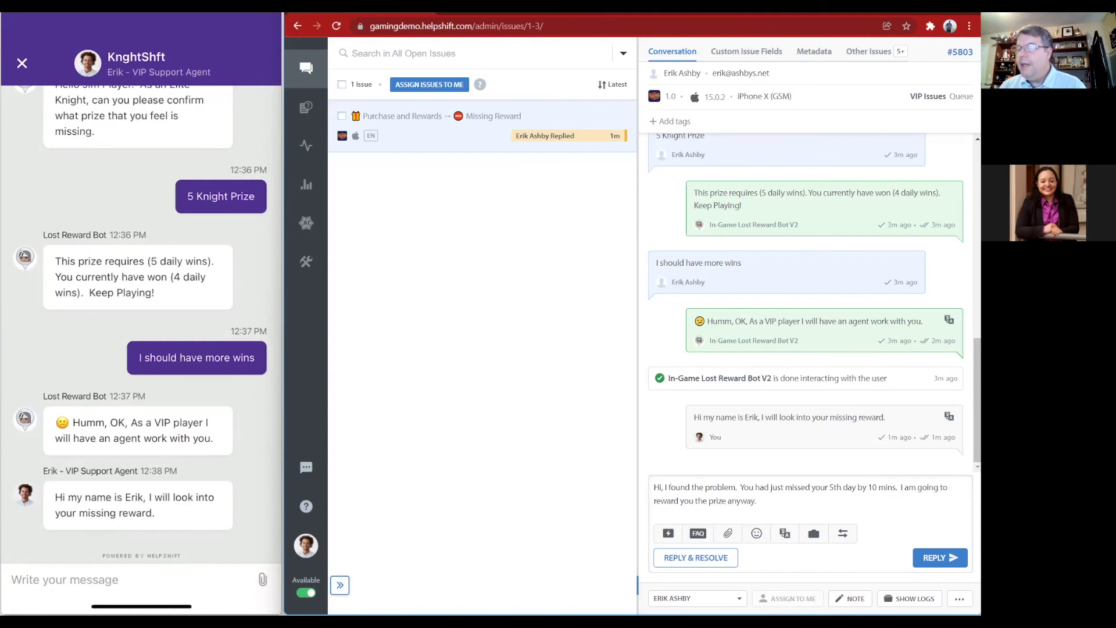
left_click(916, 563)
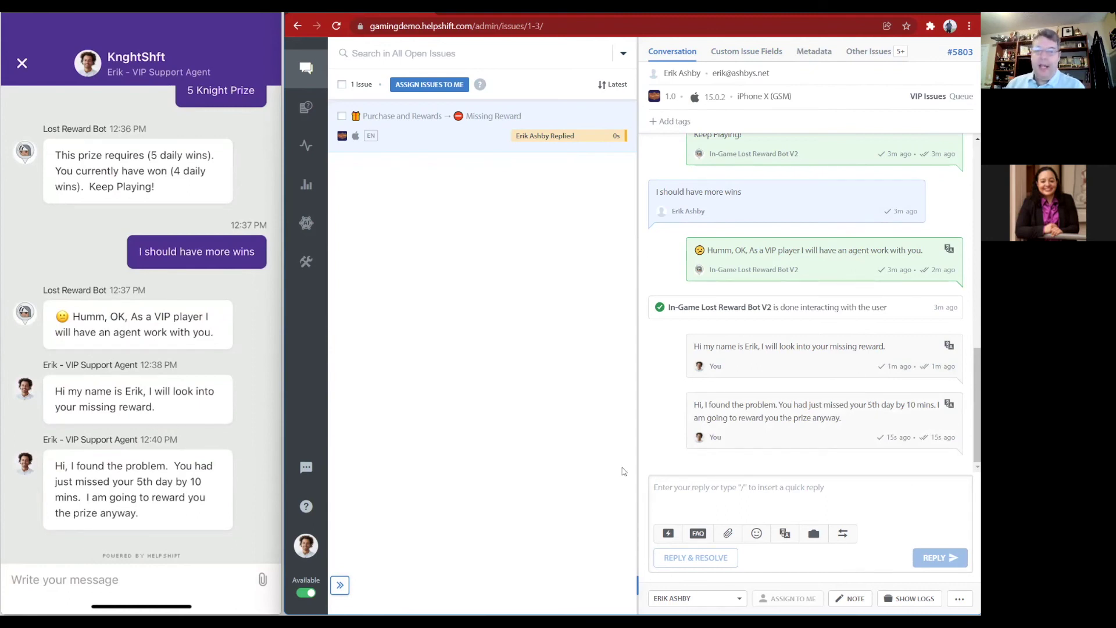
Step: On the player's phone, send 'Fantastic' back to the agent
left_click(65, 579)
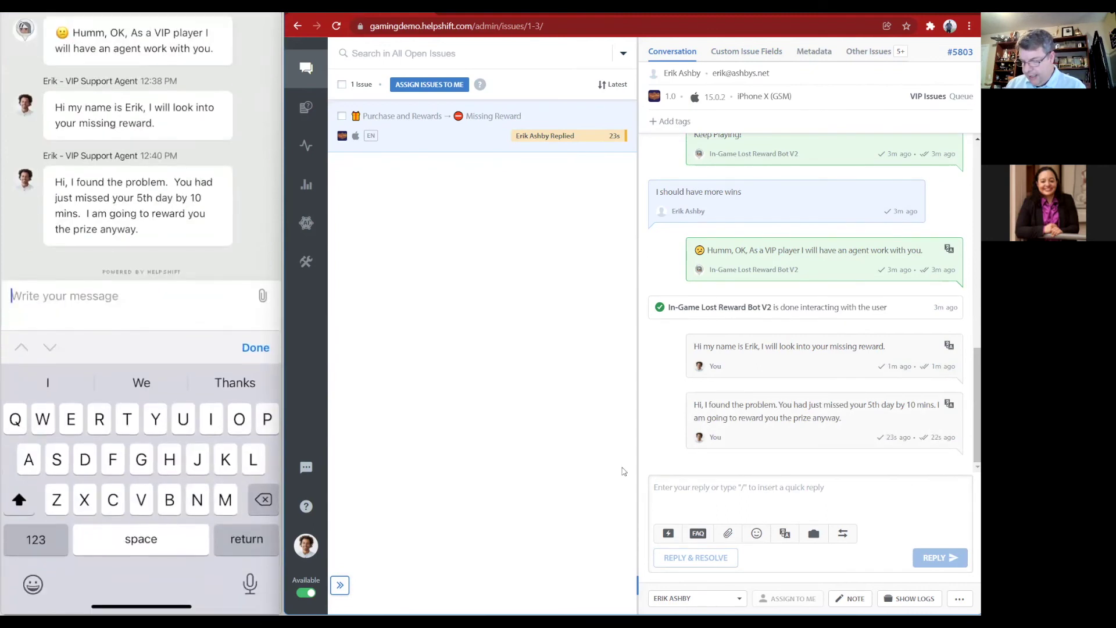
type("Fantas")
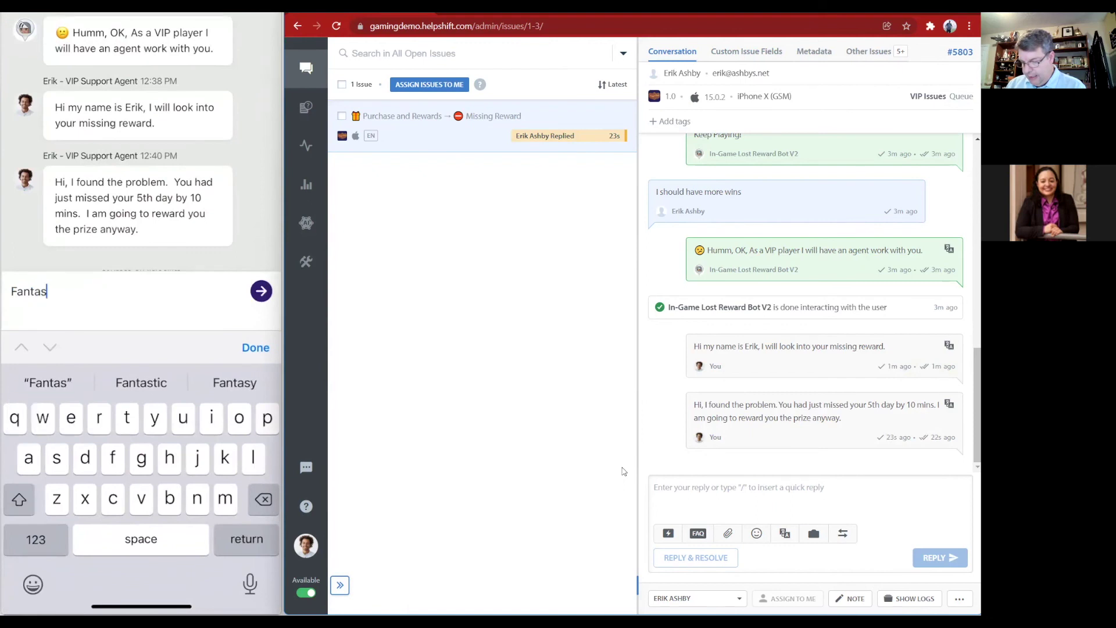
left_click(141, 383)
left_click(261, 291)
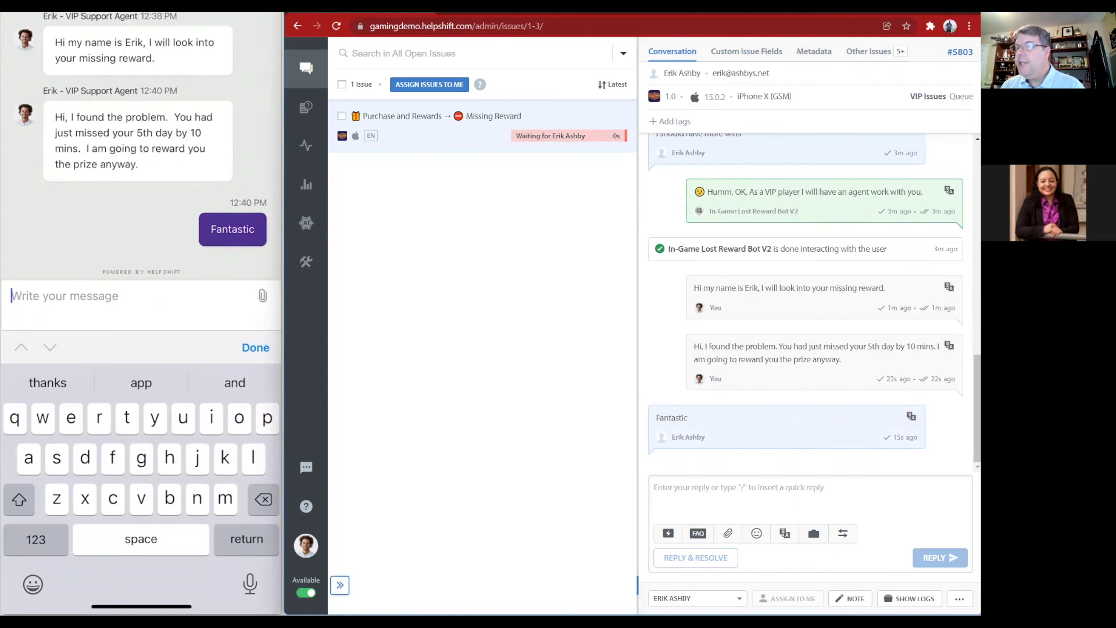
Step: Mark issue #5803 as resolved and minimize the agent dashboard to reveal the phone chat
left_click(959, 599)
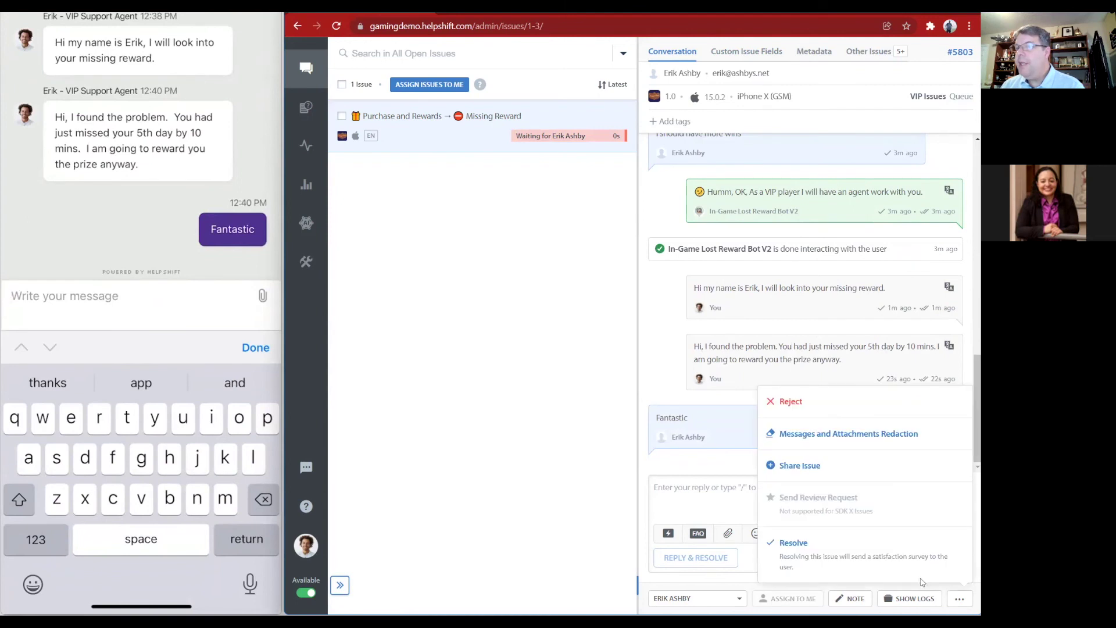
left_click(815, 555)
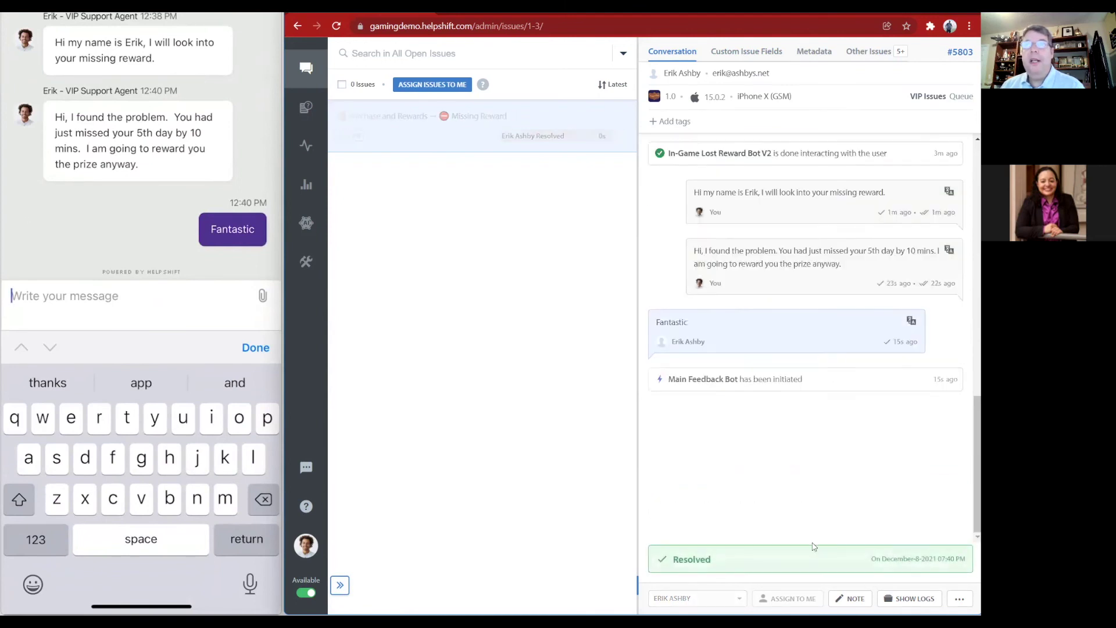
key("super+Down")
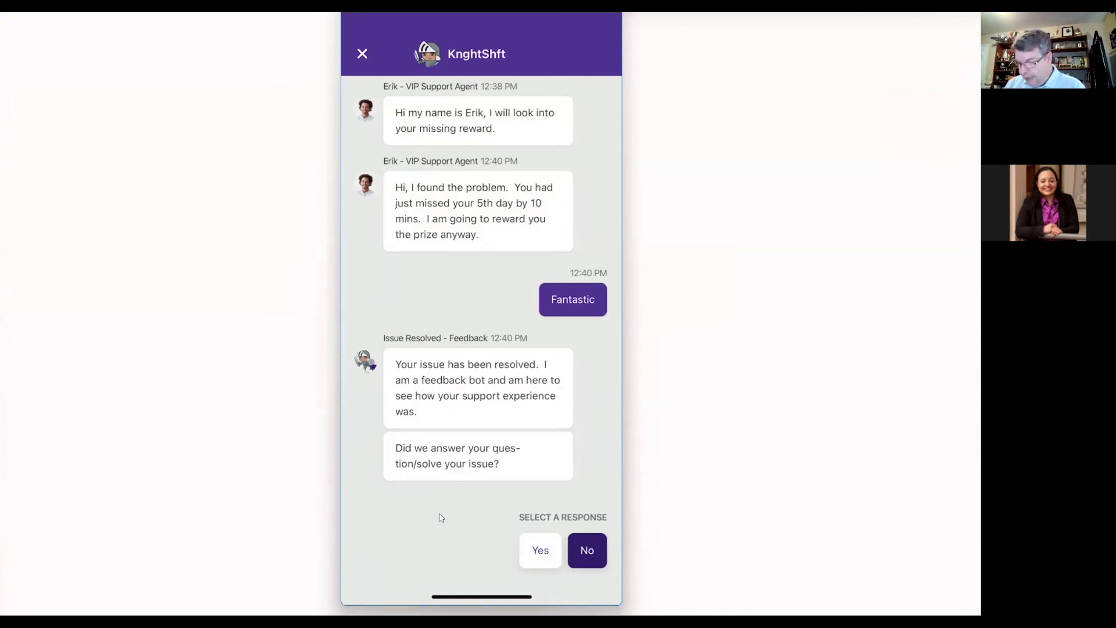
Step: Answer Yes to 'was your question answered' and give a five-star 'Loved it' rating
left_click(540, 550)
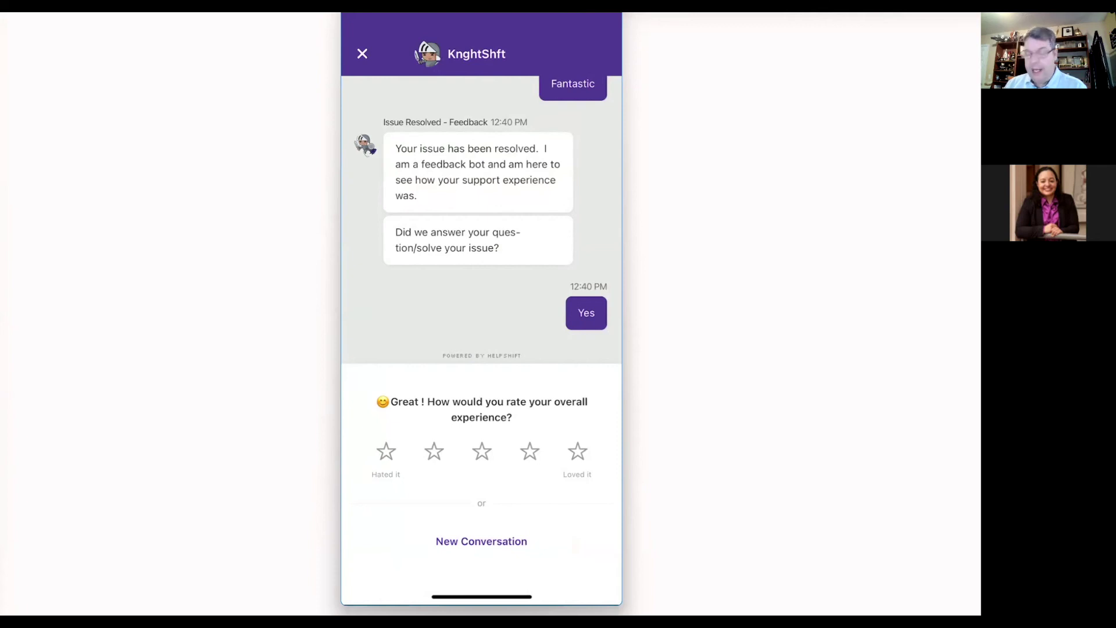
left_click(578, 451)
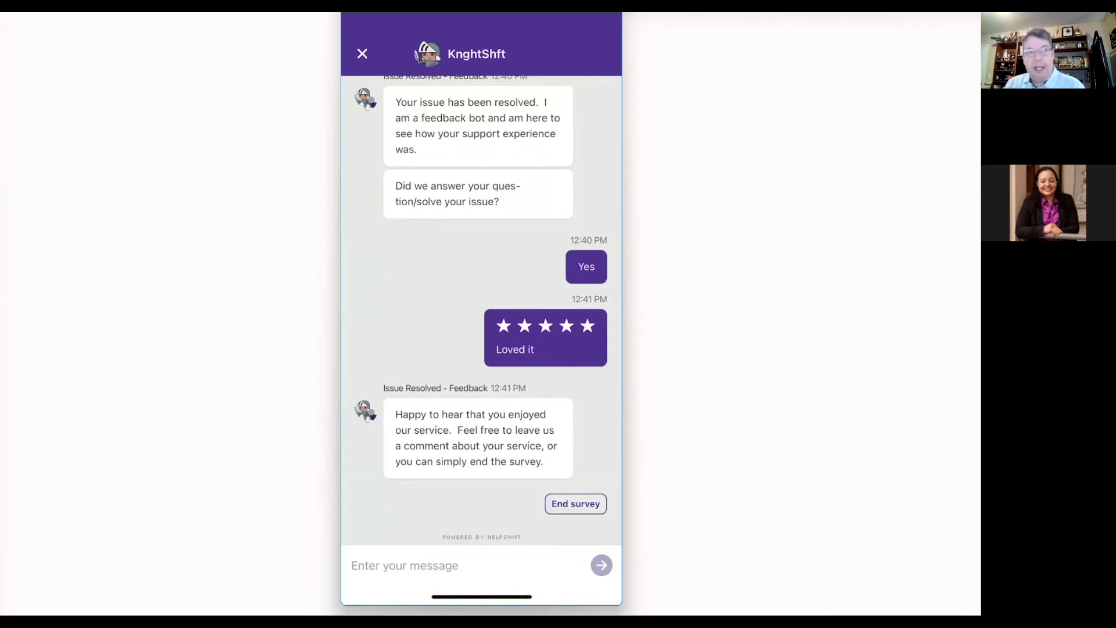
Step: Send the survey comment 'This was great. Thanks for the help' to the feedback bot
left_click(404, 565)
type("Th")
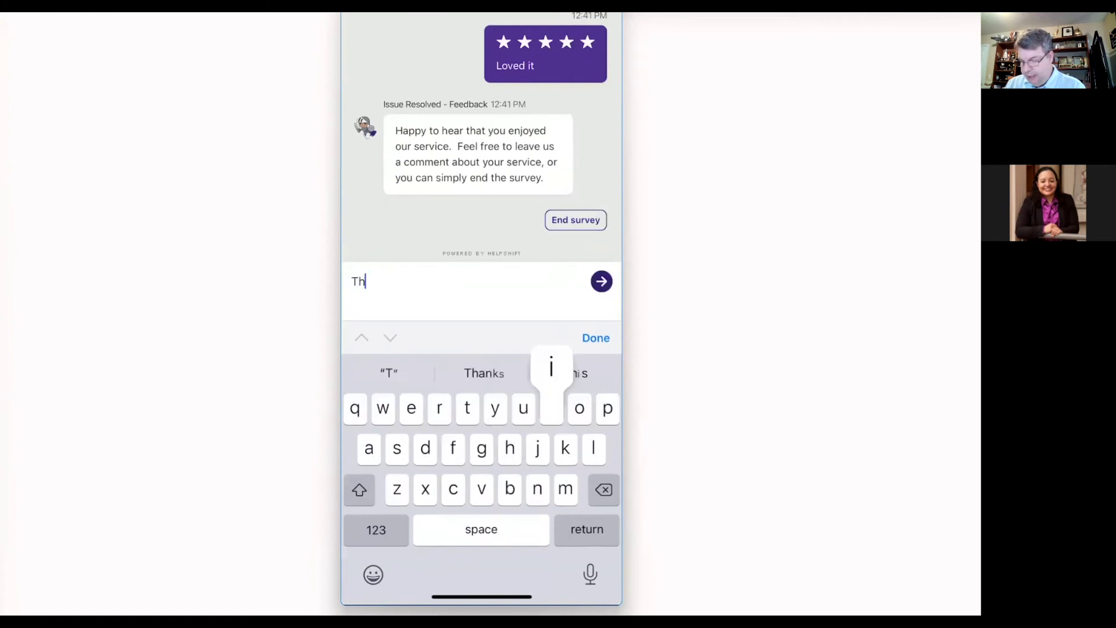
type("is was g")
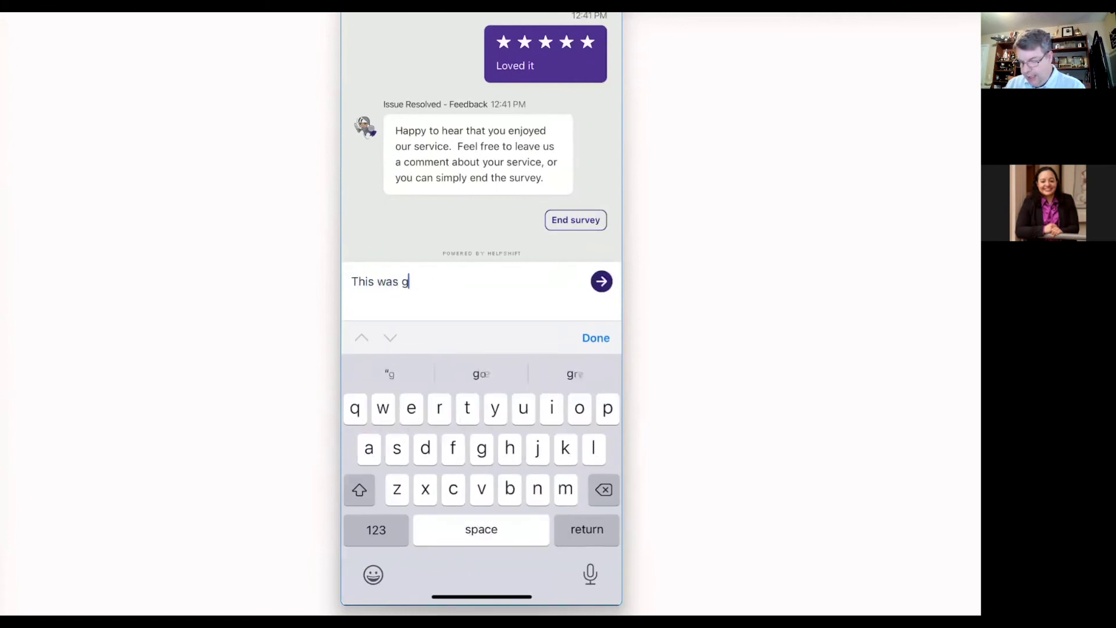
type("reat")
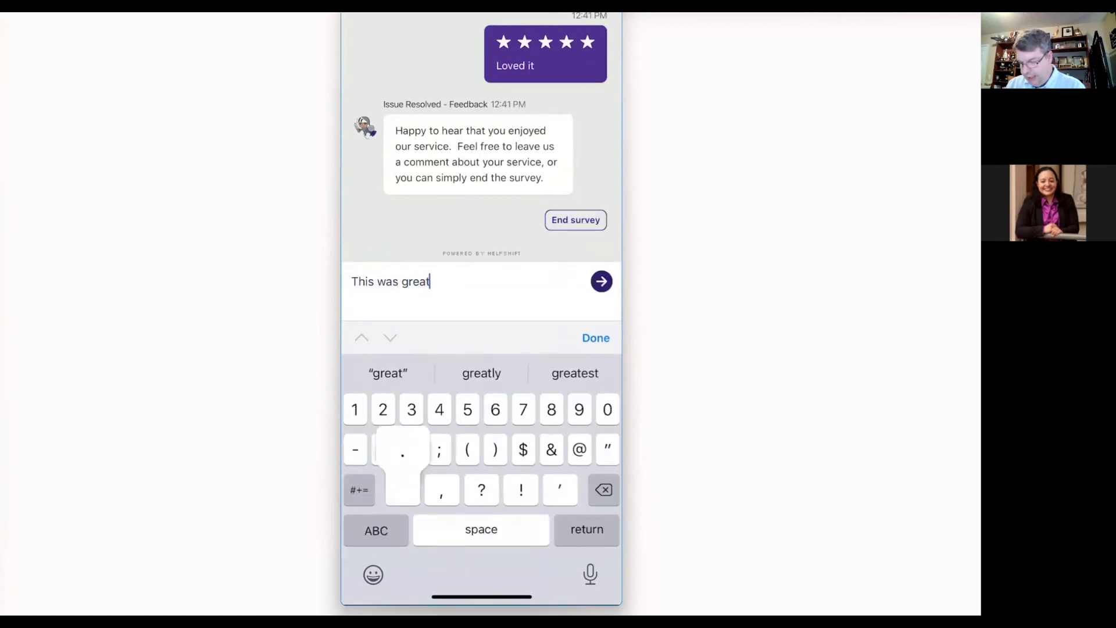
type(".  Thanks ")
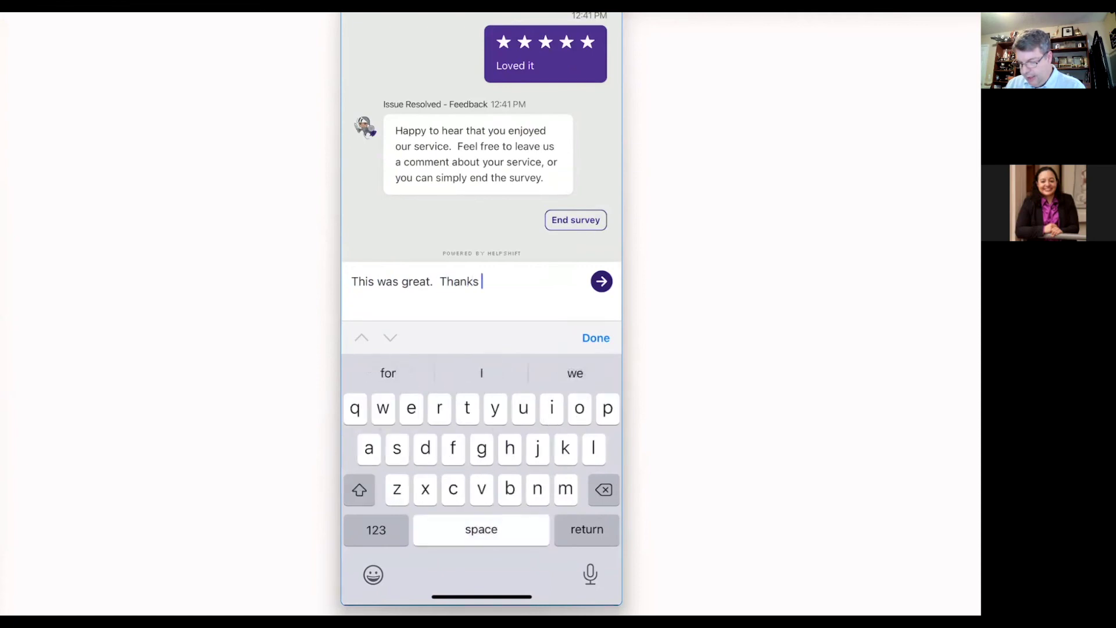
type("for the h")
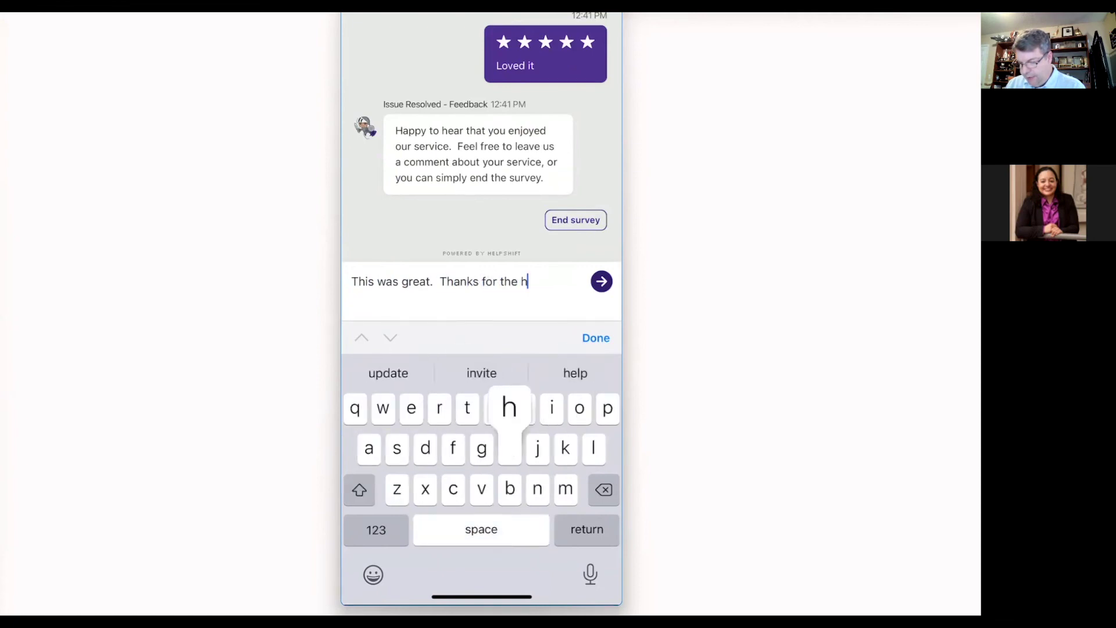
type("elp")
key("Return")
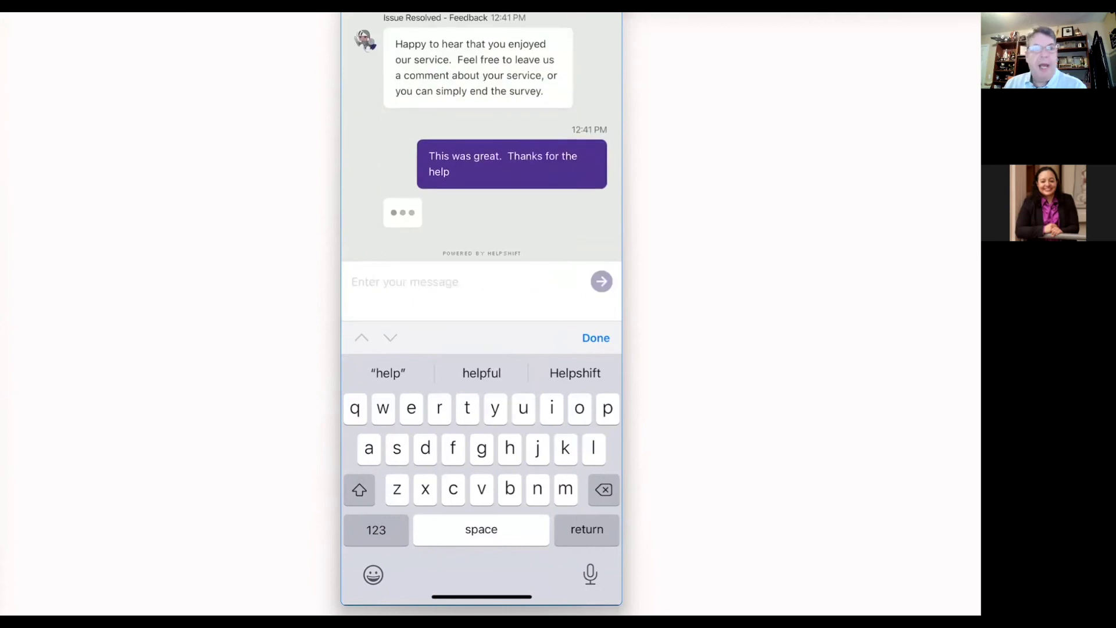